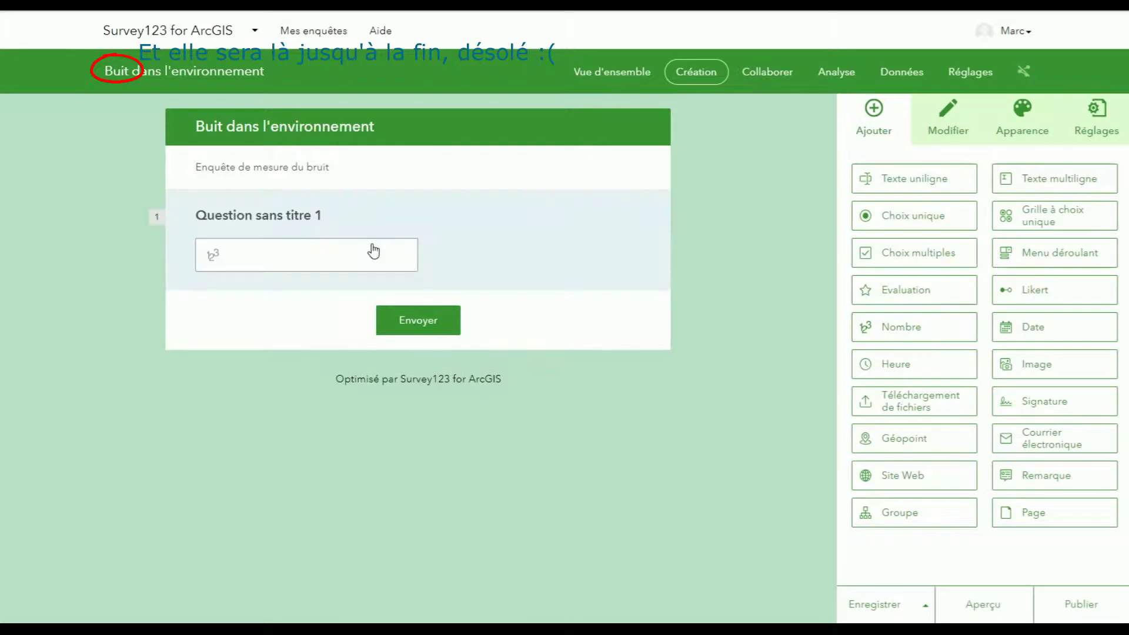
Label the number question "Niveau moyen du bruit", with hint "Démarrez votre sonomètre, calibrez-le et noter le chiffre moyen obtenu pendant un enregistrement d'environ 30 secondes"
{"action": "left_click", "coordinate": [306, 219]}
{"action": "type", "text": "Niveau moyen du bruit"}
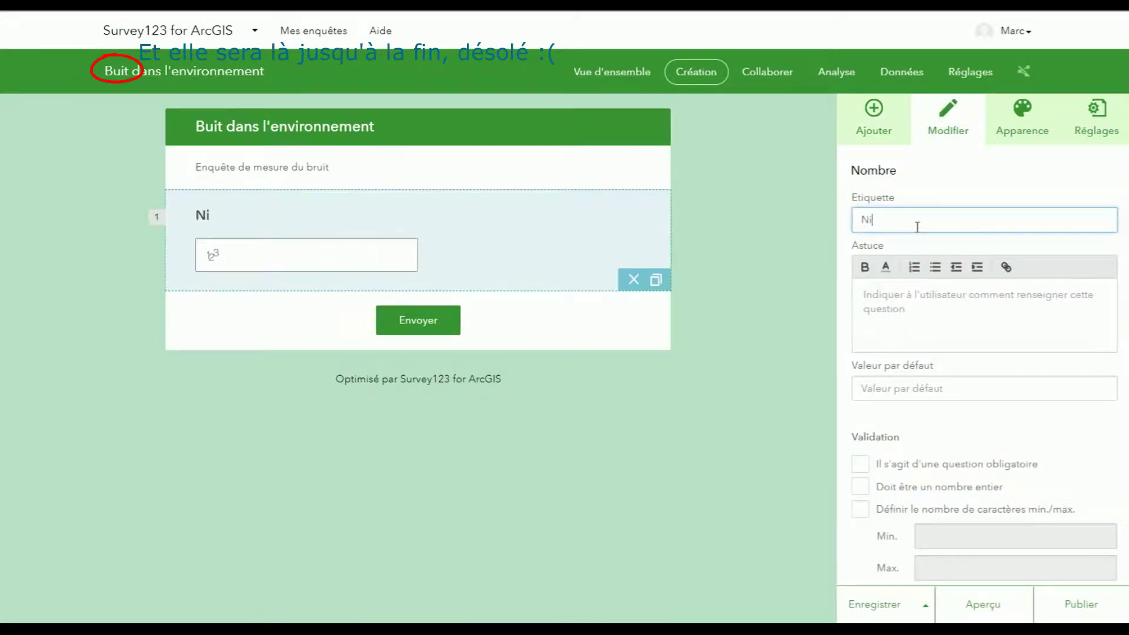
{"action": "left_click", "coordinate": [892, 302]}
{"action": "type", "text": "Démarrez votre sonomètre, calibrez-le et"}
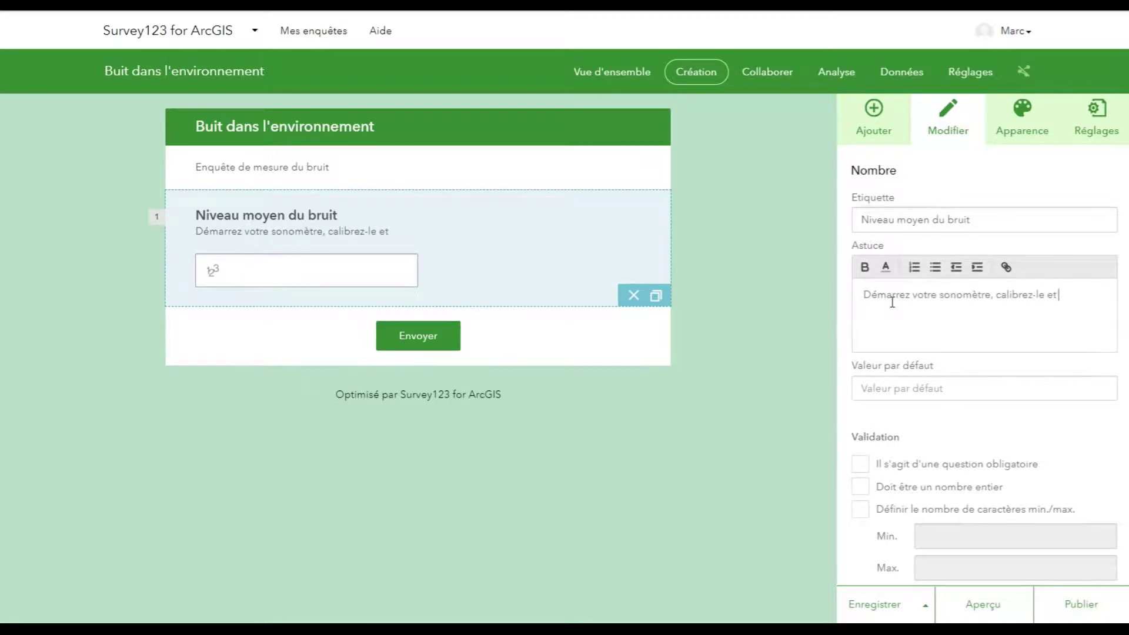
{"action": "type", "text": " noter le chiffre moyen"}
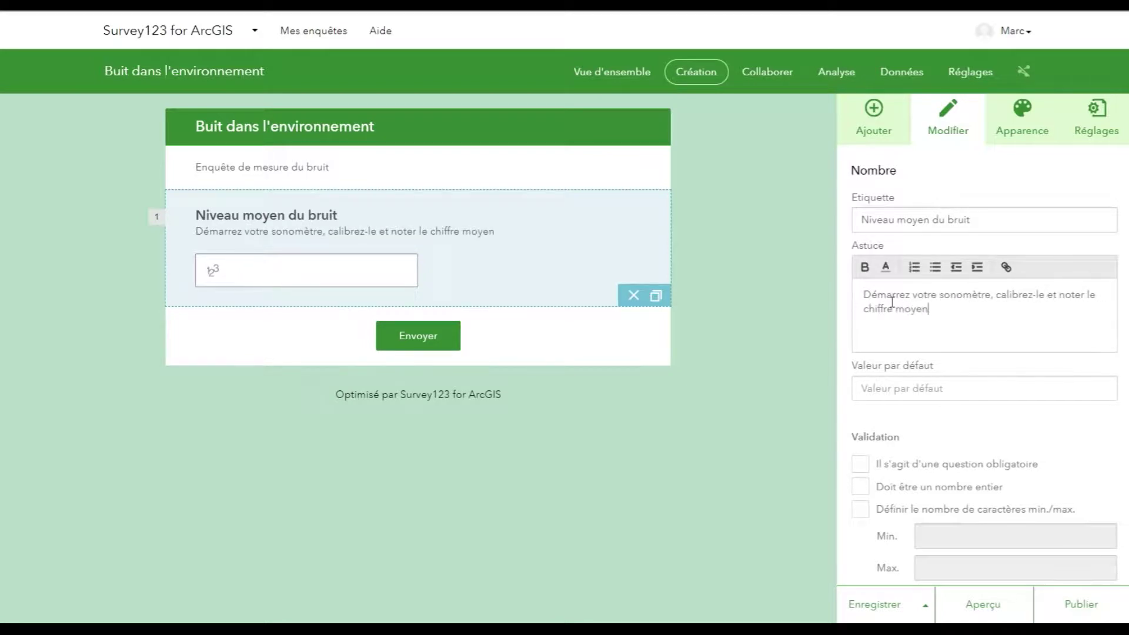
{"action": "type", "text": " obtenu pendant un enregi"}
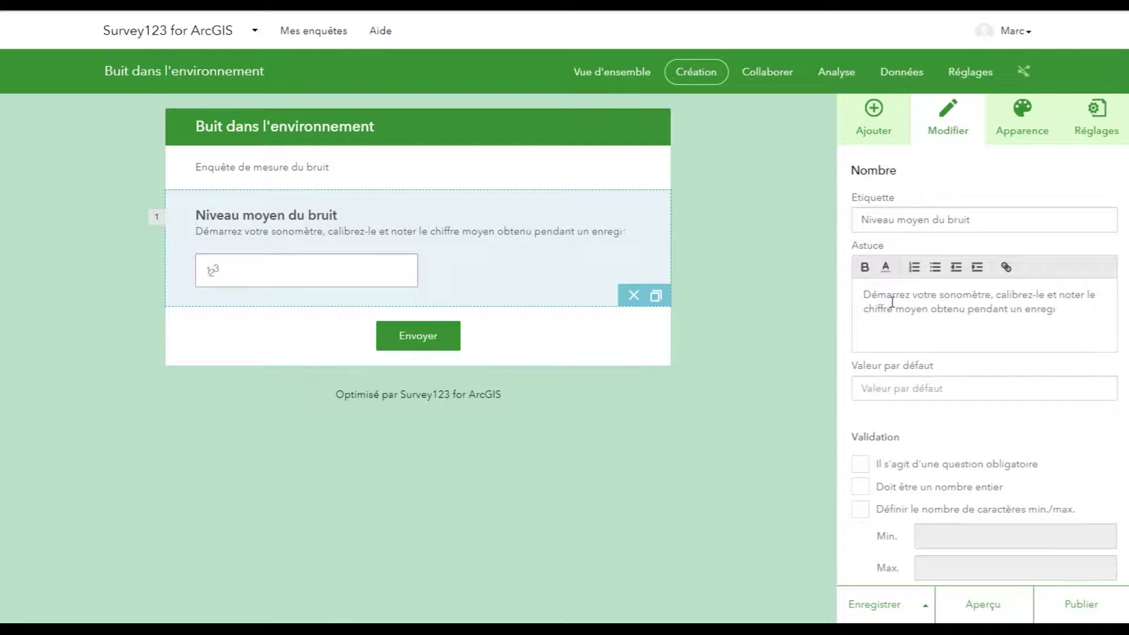
{"action": "type", "text": "strement d'environ 30 secondes"}
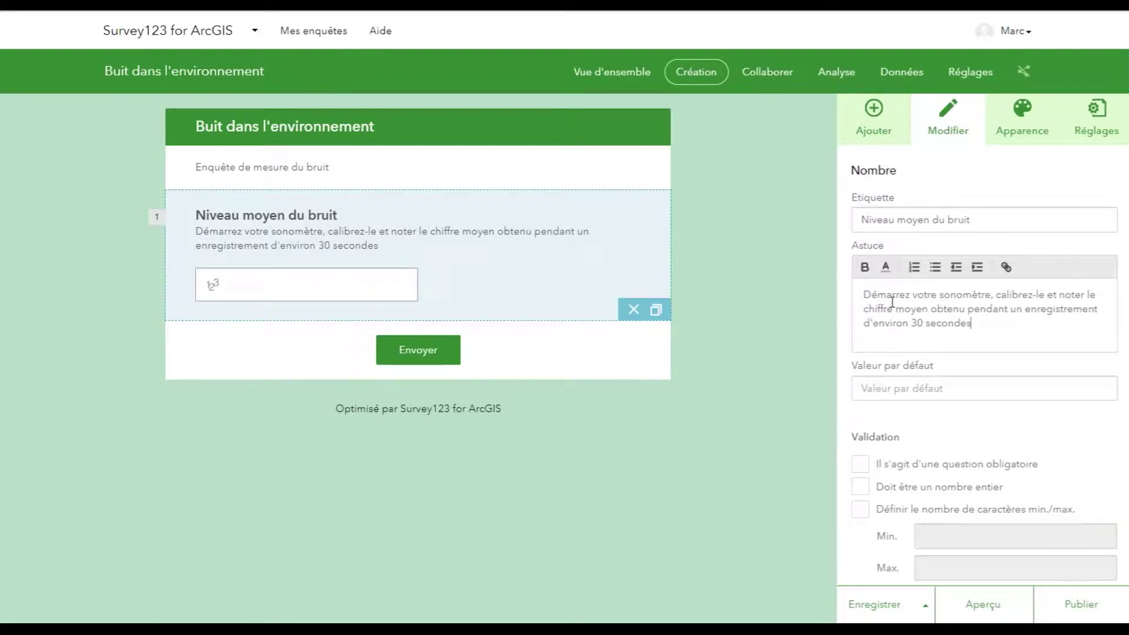
Add a second number question below the first and label it "Niveau maximal du bruit"
{"action": "left_click", "coordinate": [874, 120]}
{"action": "left_click_drag", "start_coordinate": [899, 327], "coordinate": [353, 323]}
{"action": "left_click", "coordinate": [258, 348]}
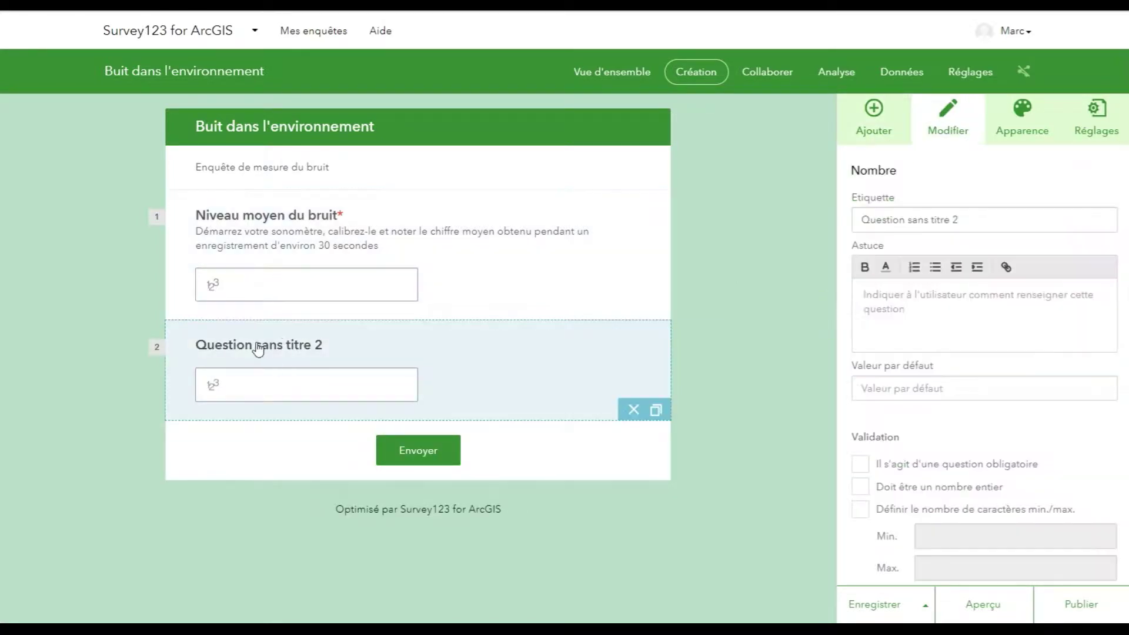
{"action": "left_click", "coordinate": [865, 214]}
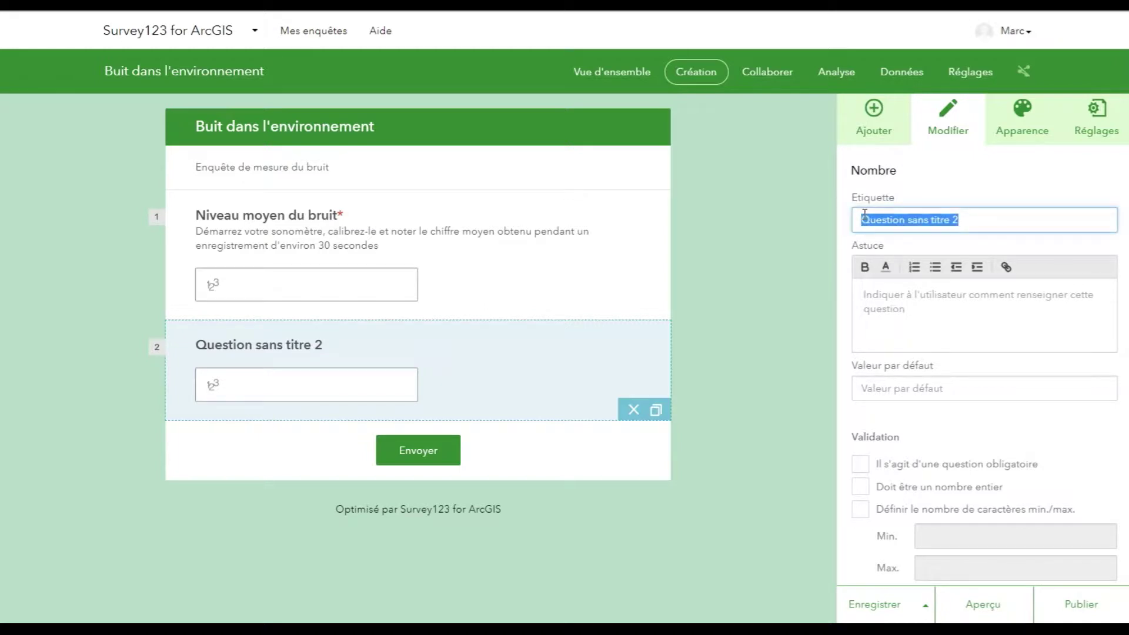
{"action": "type", "text": "Niveau maximal du"}
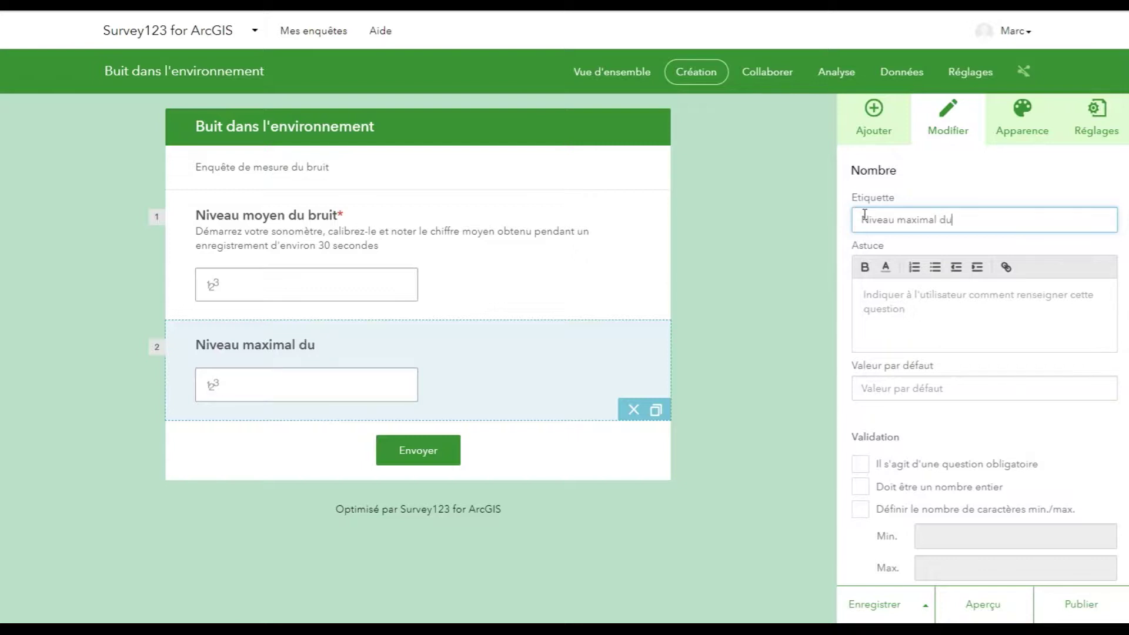
Give the second question the hint "Notez la valeur maximale obtenue pendant l'enregistrement du bruit (en décibels)" and make it mandatory
{"action": "left_click", "coordinate": [872, 300]}
{"action": "type", "text": "Pendant"}
{"action": "key", "text": "BackSpace"}
{"action": "key", "text": "BackSpace"}
{"action": "key", "text": "BackSpace"}
{"action": "key", "text": "BackSpace"}
{"action": "key", "text": "BackSpace"}
{"action": "key", "text": "BackSpace"}
{"action": "key", "text": "BackSpace"}
{"action": "type", "text": "Notez "}
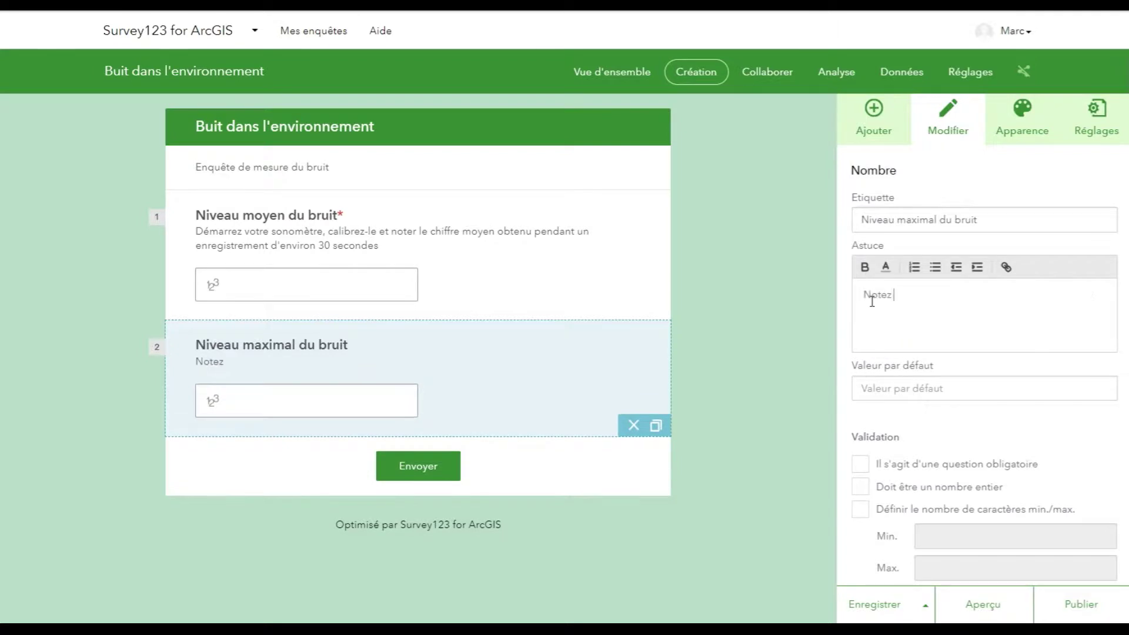
{"action": "type", "text": "la valeur maximale obtenue"}
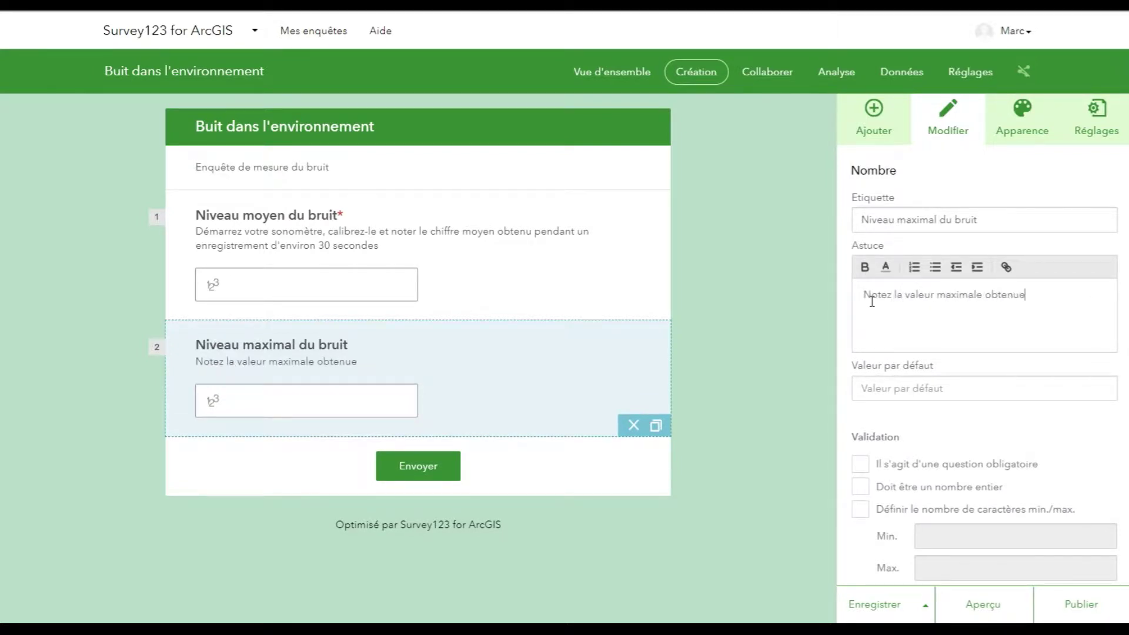
{"action": "type", "text": " pendant l'enregistrement du bruit (en décibels"}
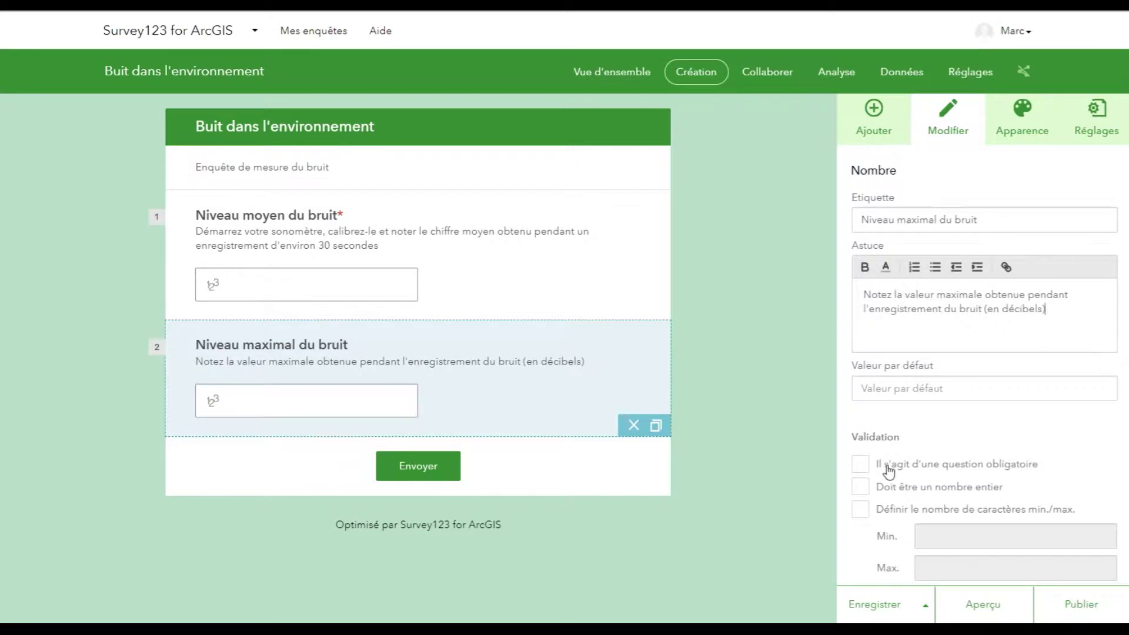
{"action": "left_click", "coordinate": [861, 464]}
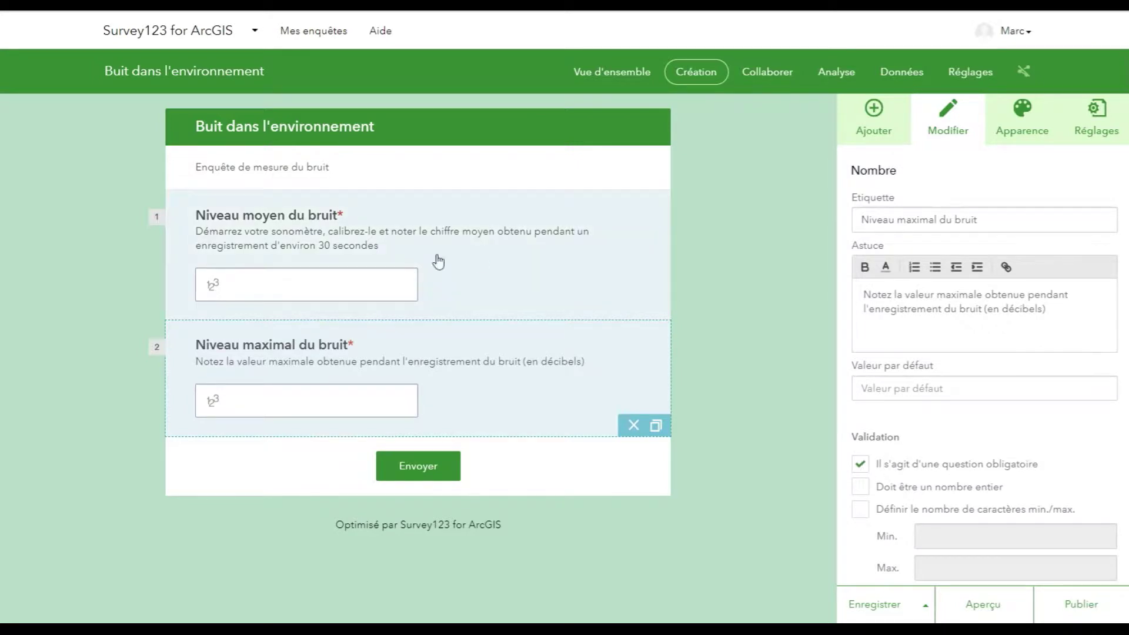
Append "(en décibels)" to the end of the hint of the "Niveau moyen du bruit" question
{"action": "left_click", "coordinate": [347, 219]}
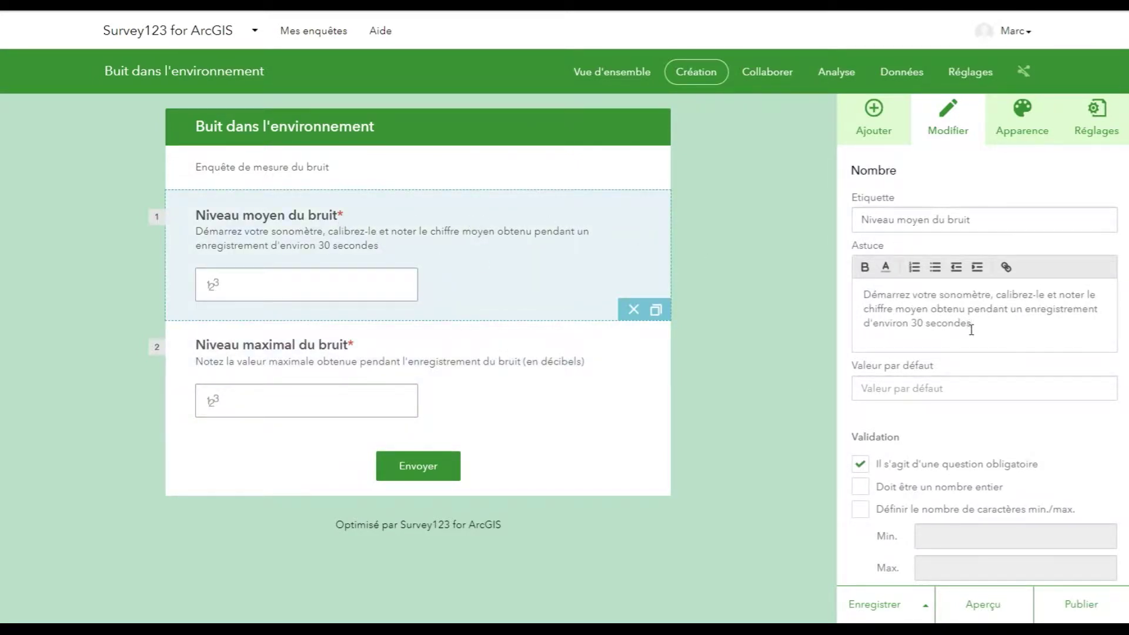
{"action": "type", "text": "décibels)"}
{"action": "left_click", "coordinate": [335, 350]}
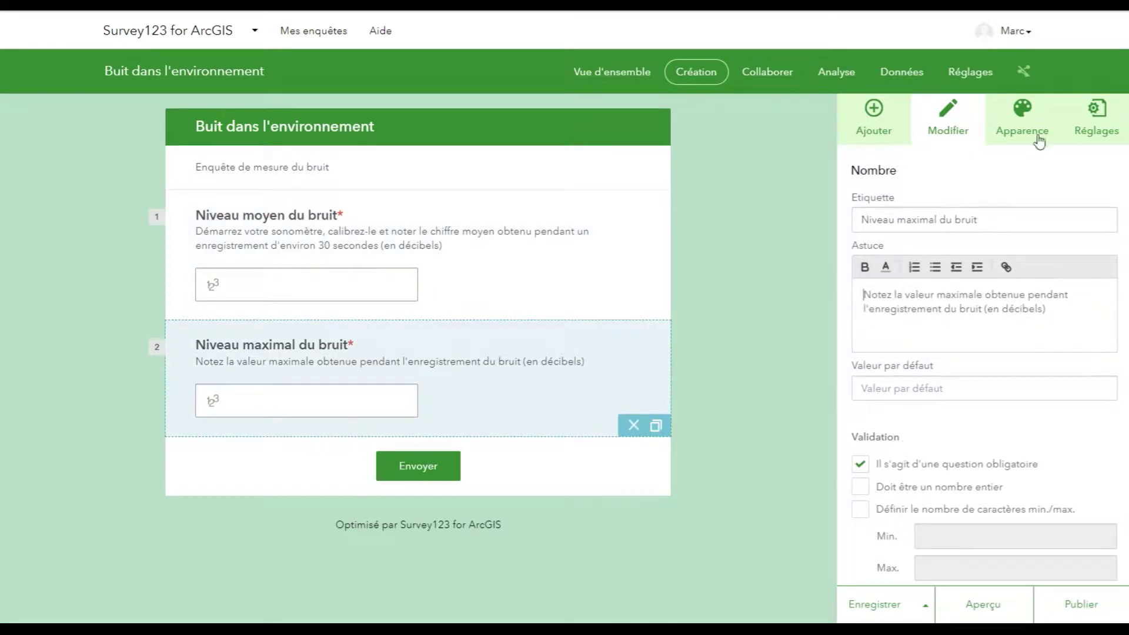
Allow respondents to add another record from the survey's thank-you screen
{"action": "left_click", "coordinate": [1096, 127]}
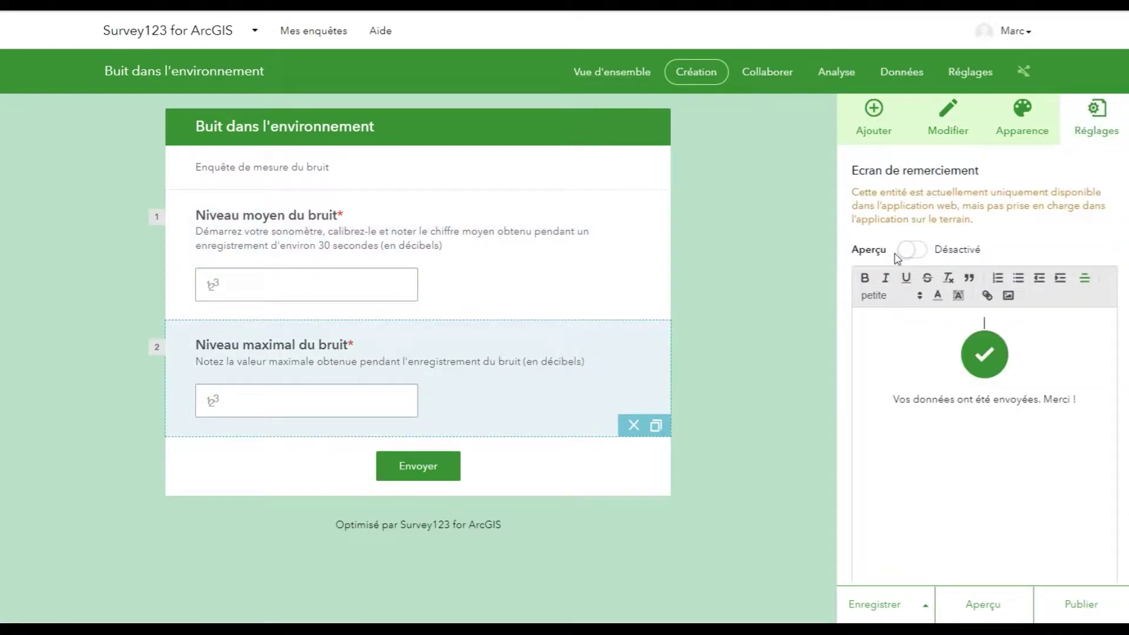
{"action": "scroll", "coordinate": [970, 391], "scroll_direction": "down", "scroll_amount": 2}
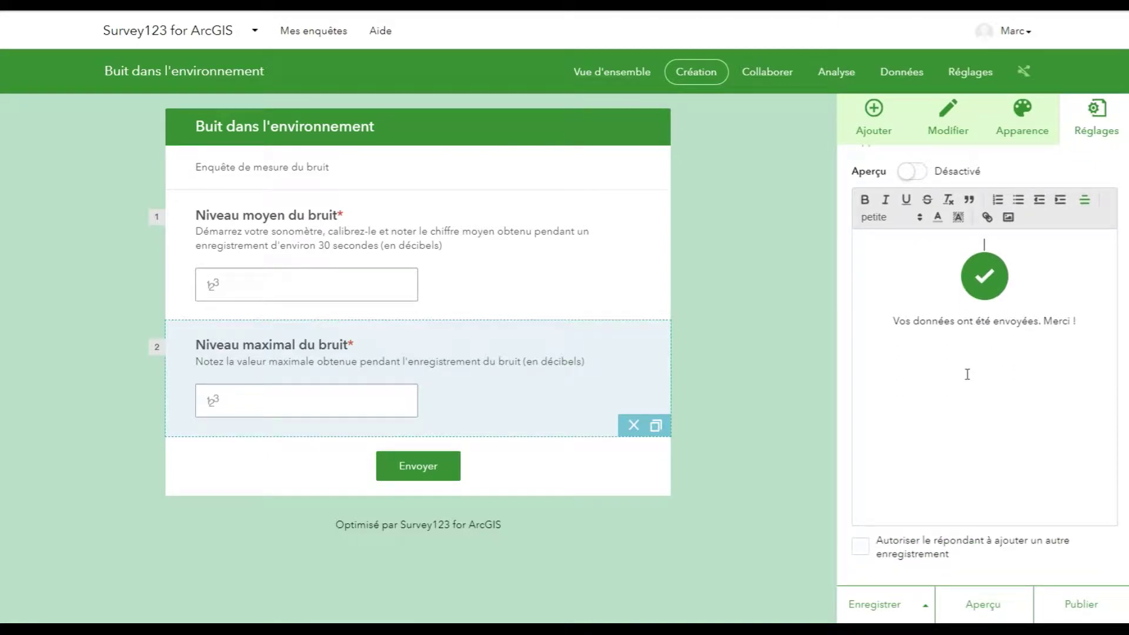
{"action": "left_click", "coordinate": [860, 546]}
Save the survey and publish it
{"action": "left_click", "coordinate": [877, 604]}
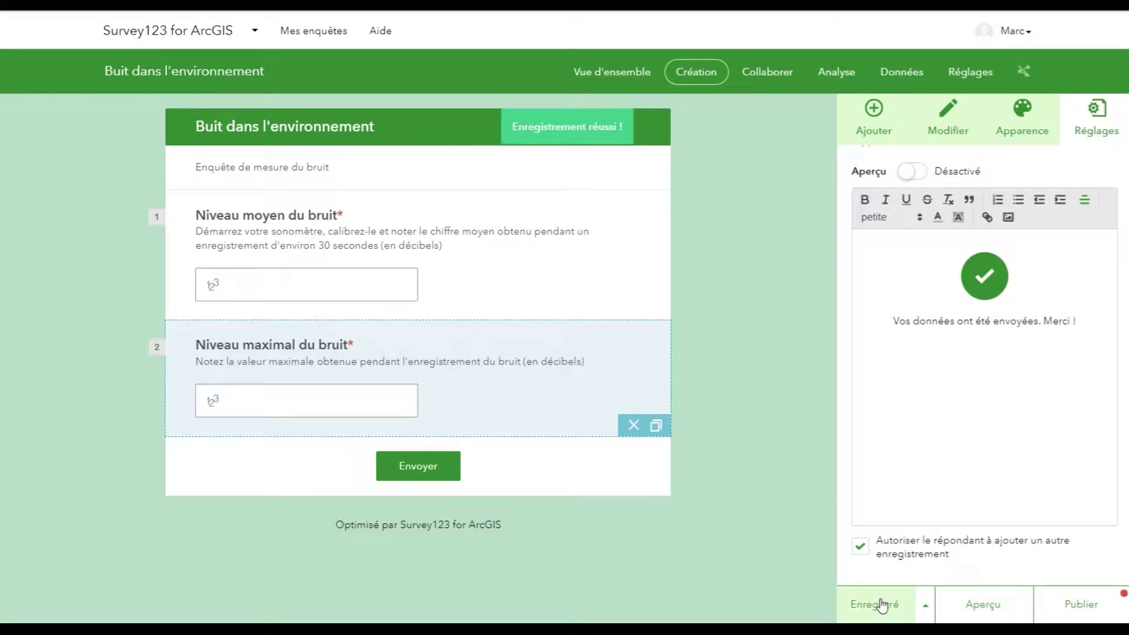
{"action": "left_click", "coordinate": [1080, 604]}
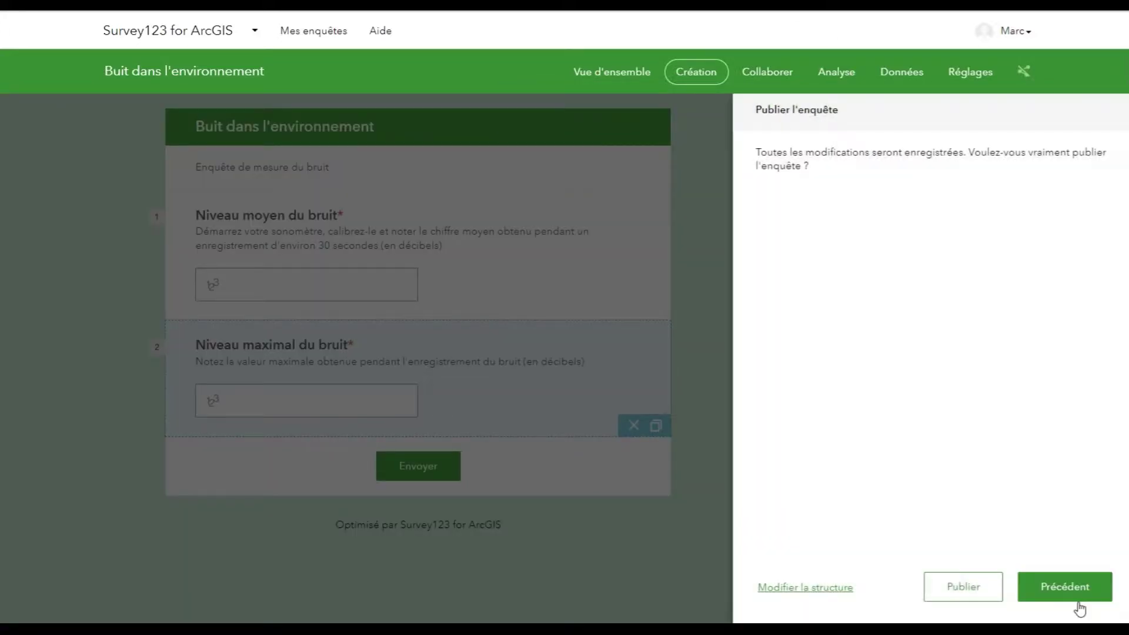
{"action": "left_click", "coordinate": [964, 582]}
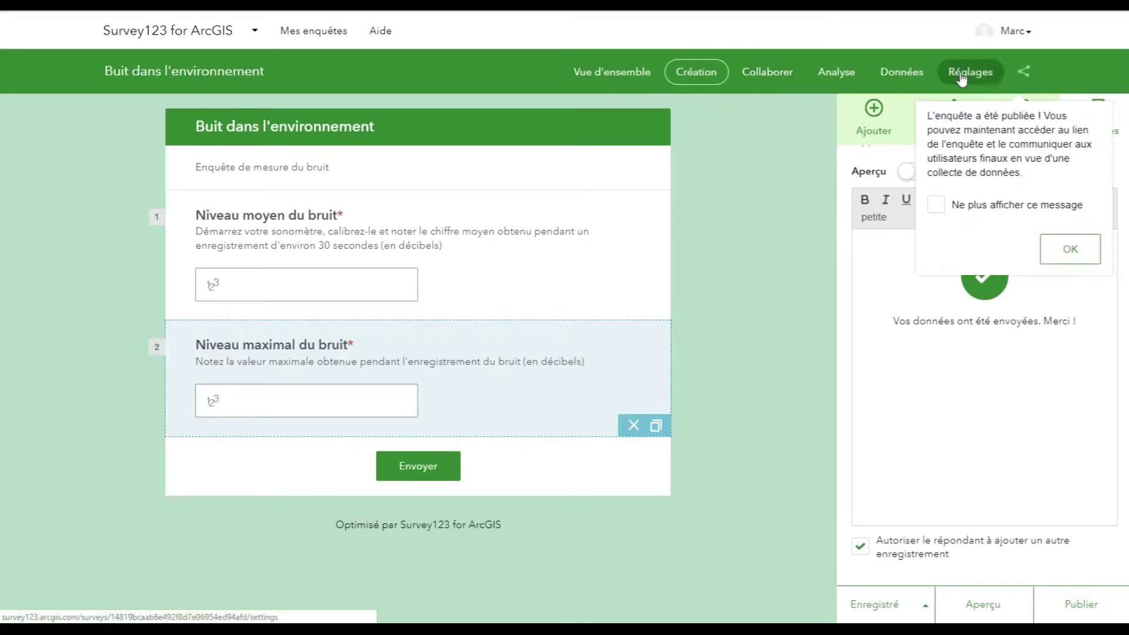
Let everyone (public) submit data to the survey, make its link open directly in the Survey123 field app, and save the sharing settings
{"action": "left_click", "coordinate": [776, 77]}
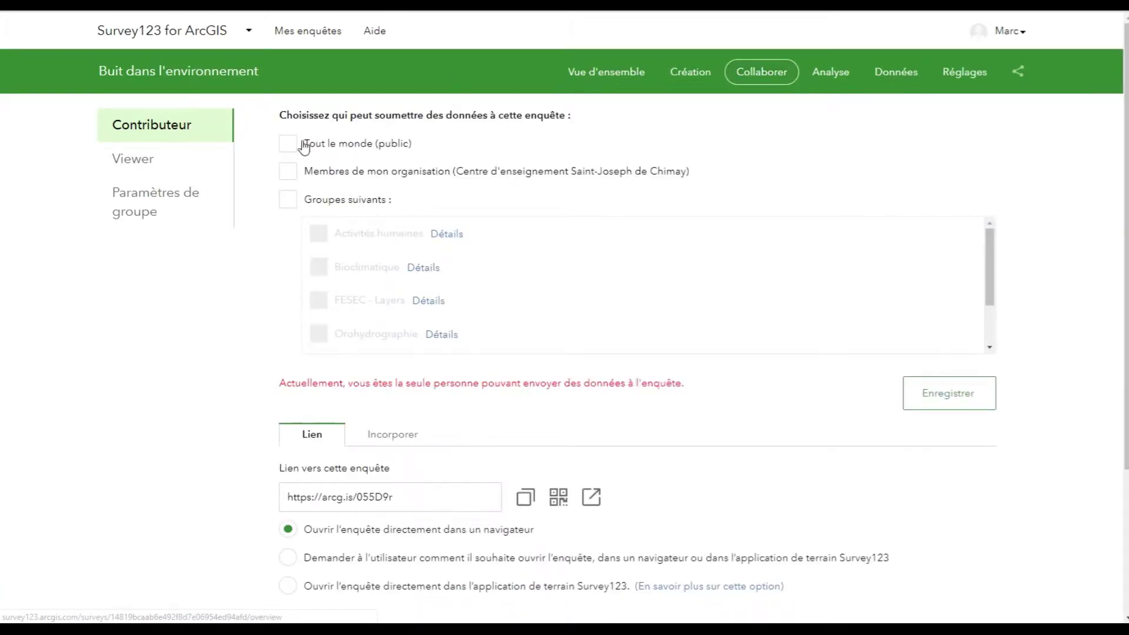
{"action": "left_click", "coordinate": [288, 144]}
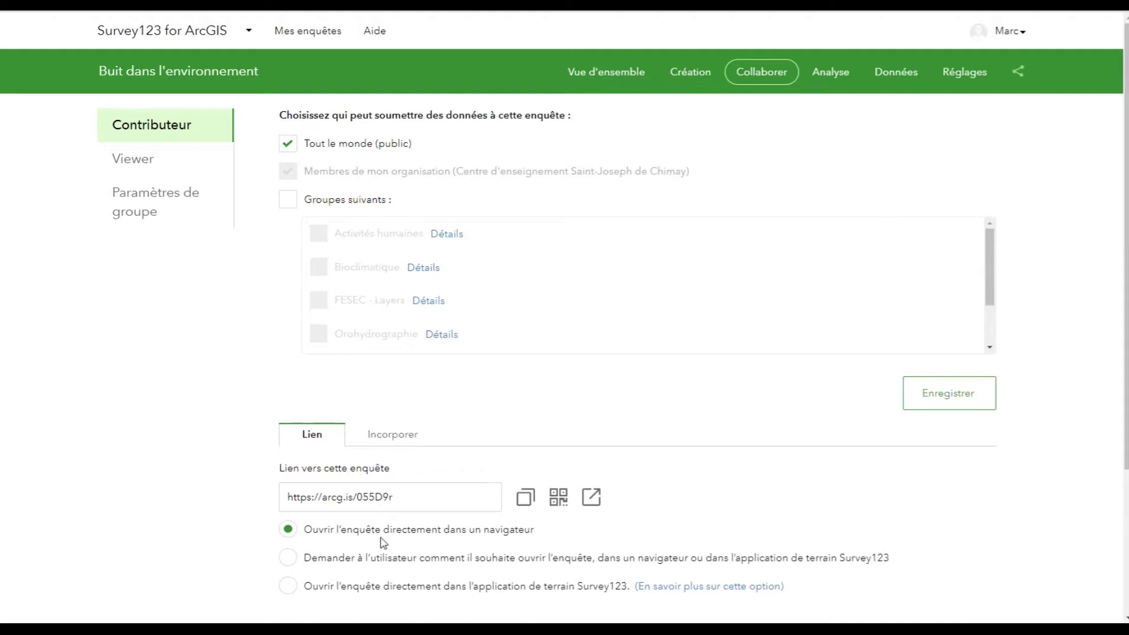
{"action": "left_click", "coordinate": [289, 586]}
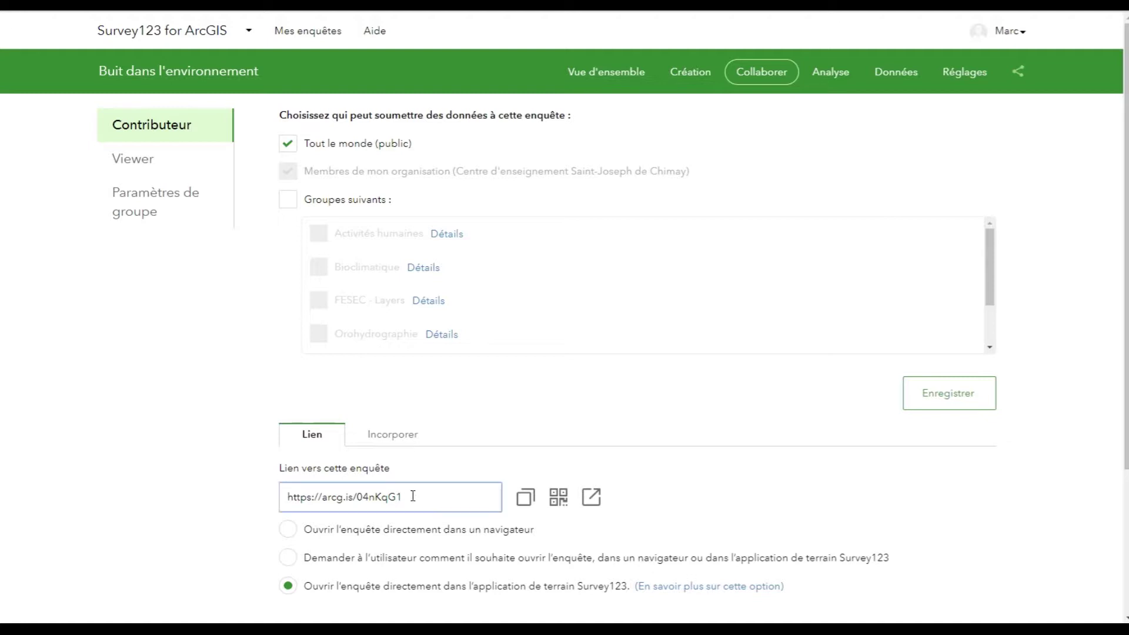
{"action": "left_click_drag", "start_coordinate": [413, 497], "coordinate": [250, 486]}
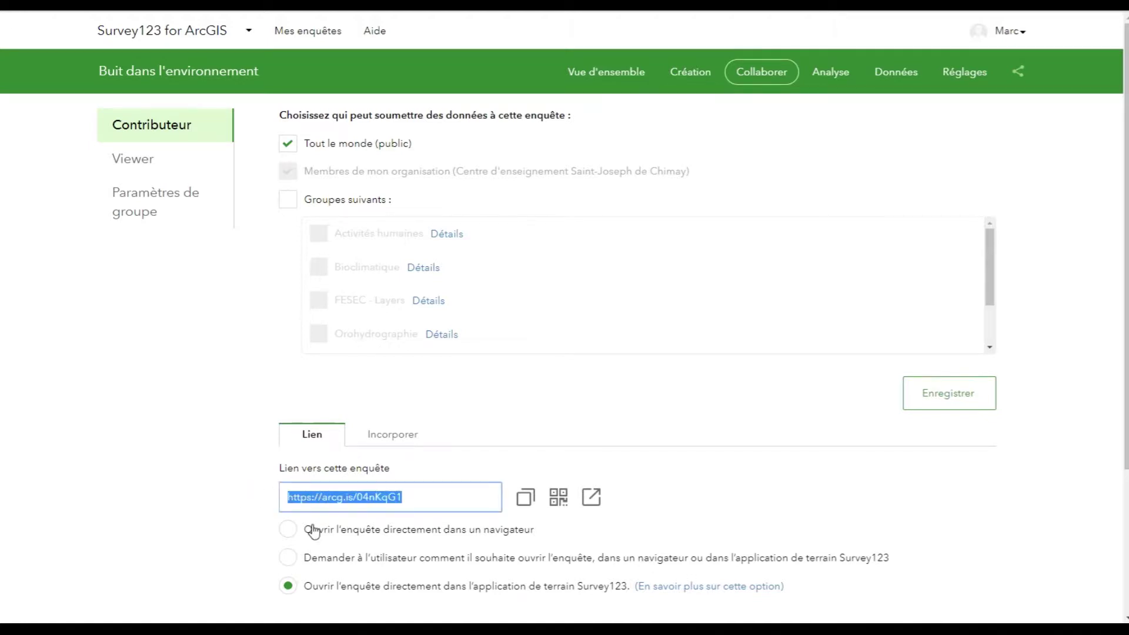
{"action": "left_click", "coordinate": [940, 403]}
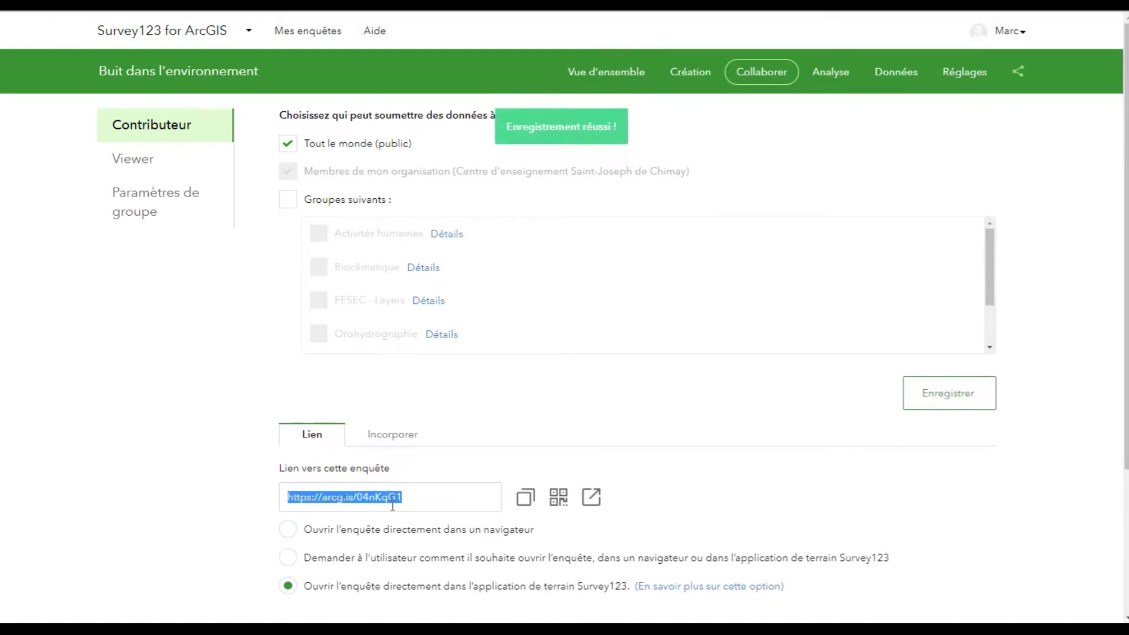
Display the QR code of the survey link and copy a screen capture of it to the clipboard
{"action": "left_click", "coordinate": [556, 499]}
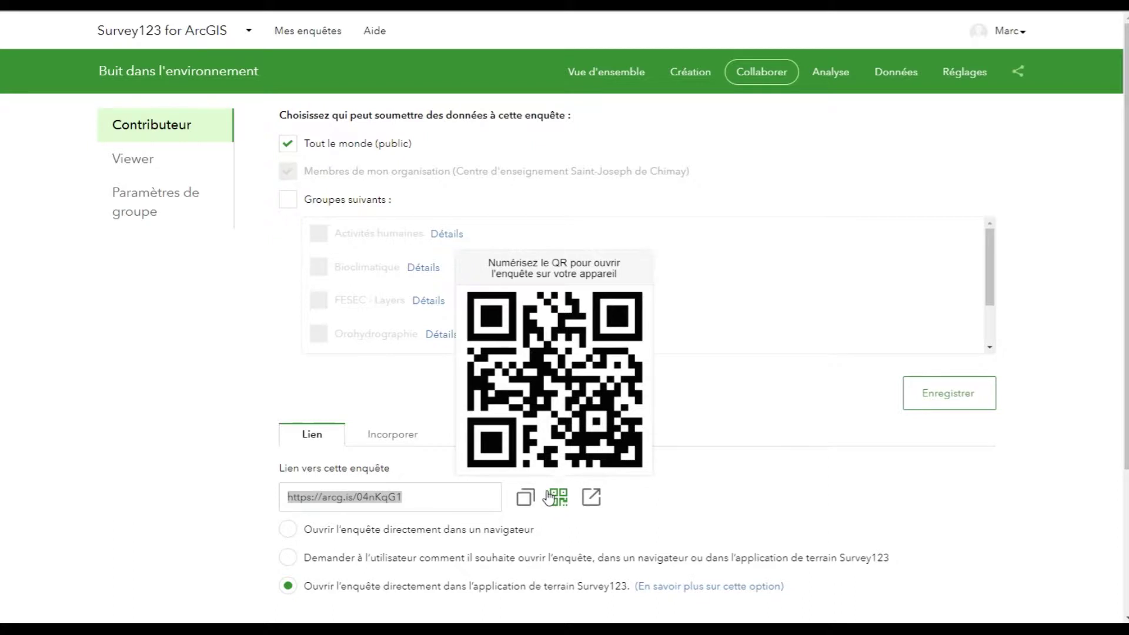
{"action": "key", "text": "Print"}
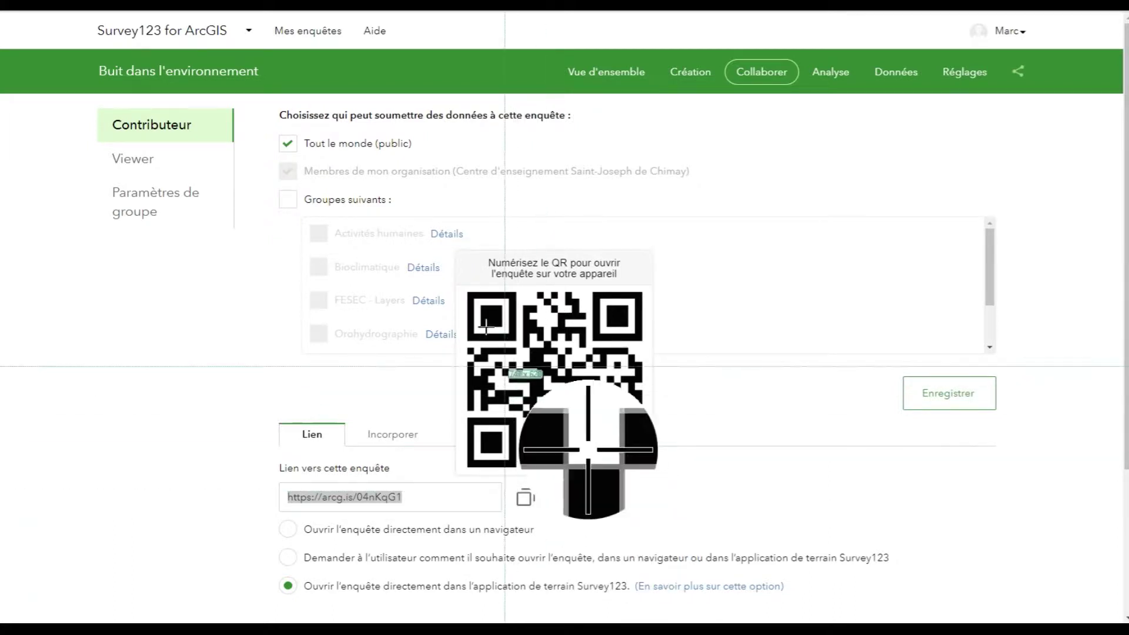
{"action": "left_click_drag", "start_coordinate": [466, 284], "coordinate": [647, 471]}
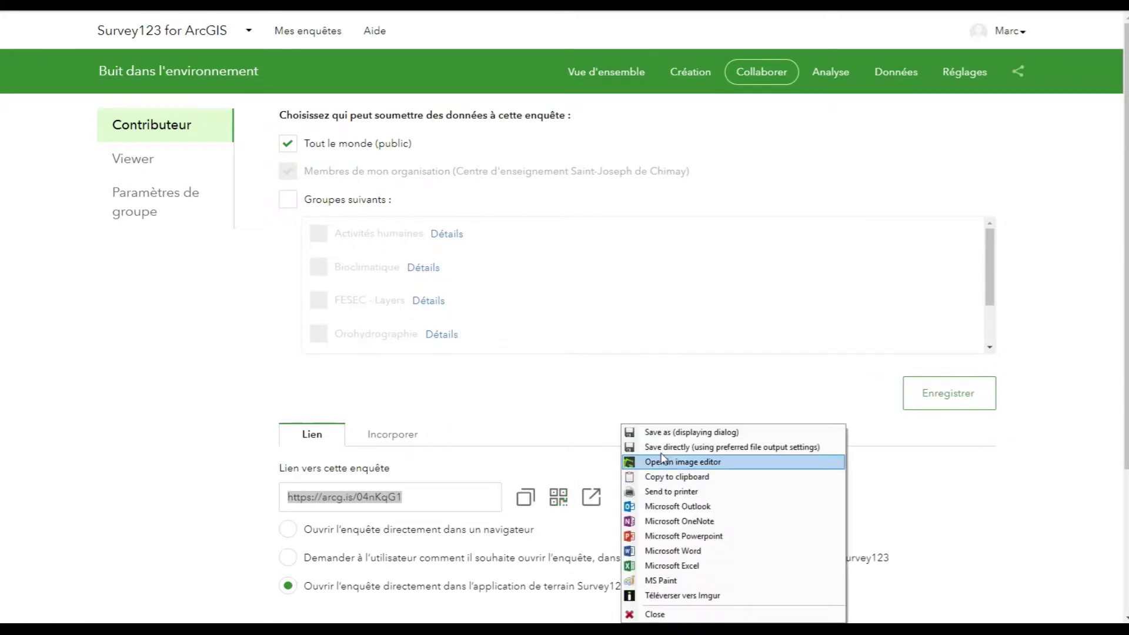
{"action": "left_click", "coordinate": [657, 477]}
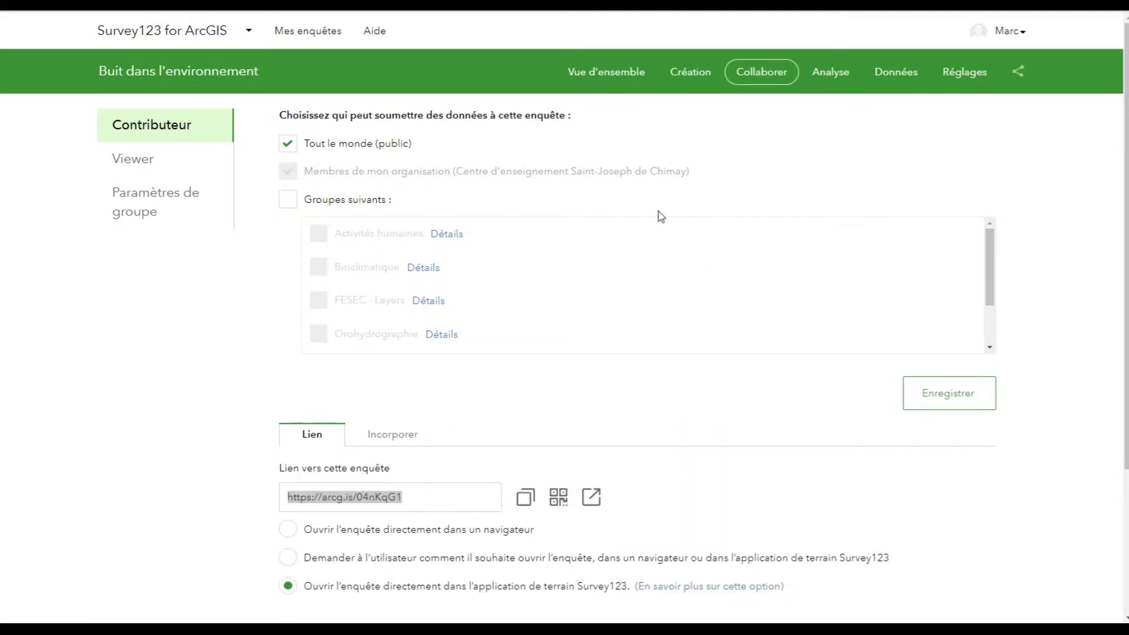
Open the sharing settings for viewers of the survey
{"action": "left_click", "coordinate": [118, 160]}
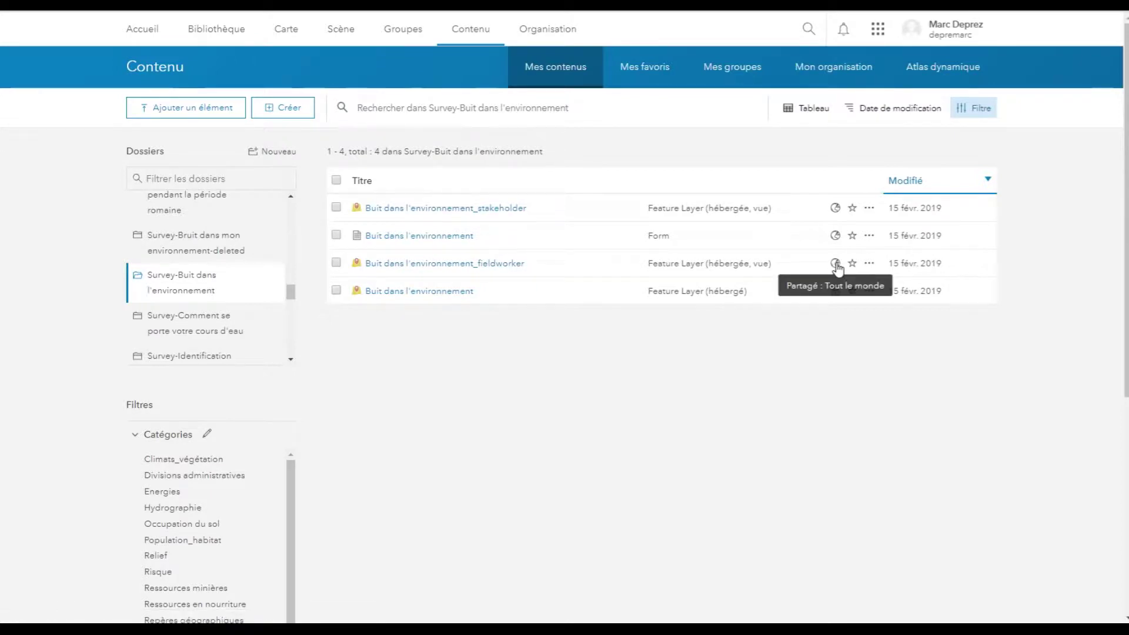
Open the editing settings of the fieldworker feature layer view "Buit dans l'environnement_fieldworker"
{"action": "left_click", "coordinate": [428, 269]}
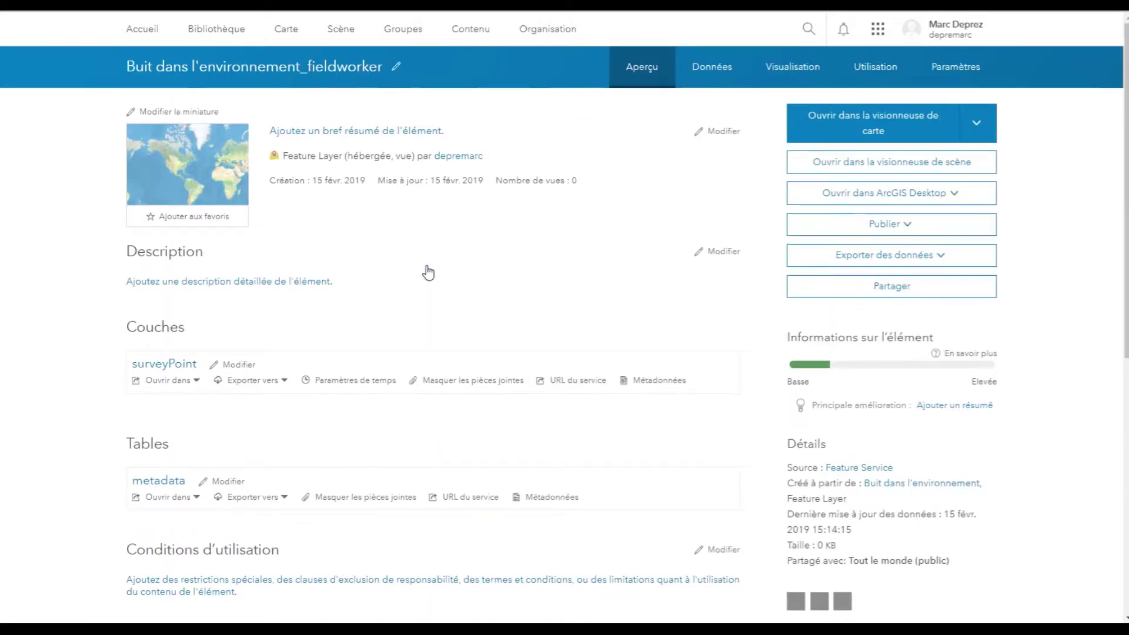
{"action": "left_click", "coordinate": [948, 71]}
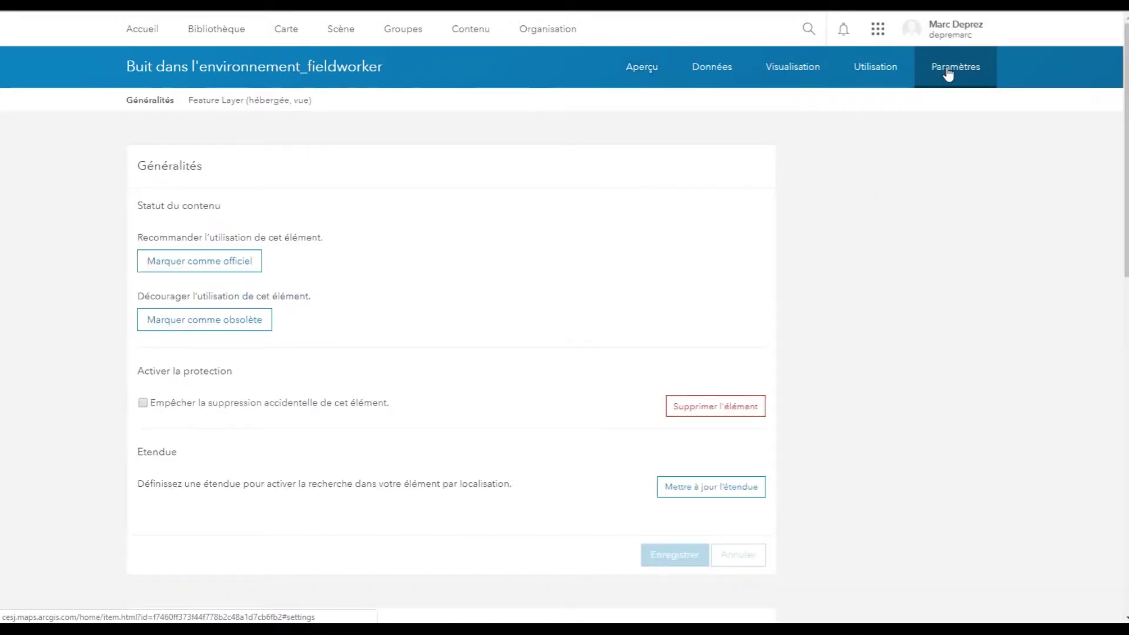
{"action": "scroll", "coordinate": [415, 357], "scroll_direction": "down", "scroll_amount": 1}
{"action": "scroll", "coordinate": [415, 356], "scroll_direction": "down", "scroll_amount": 6}
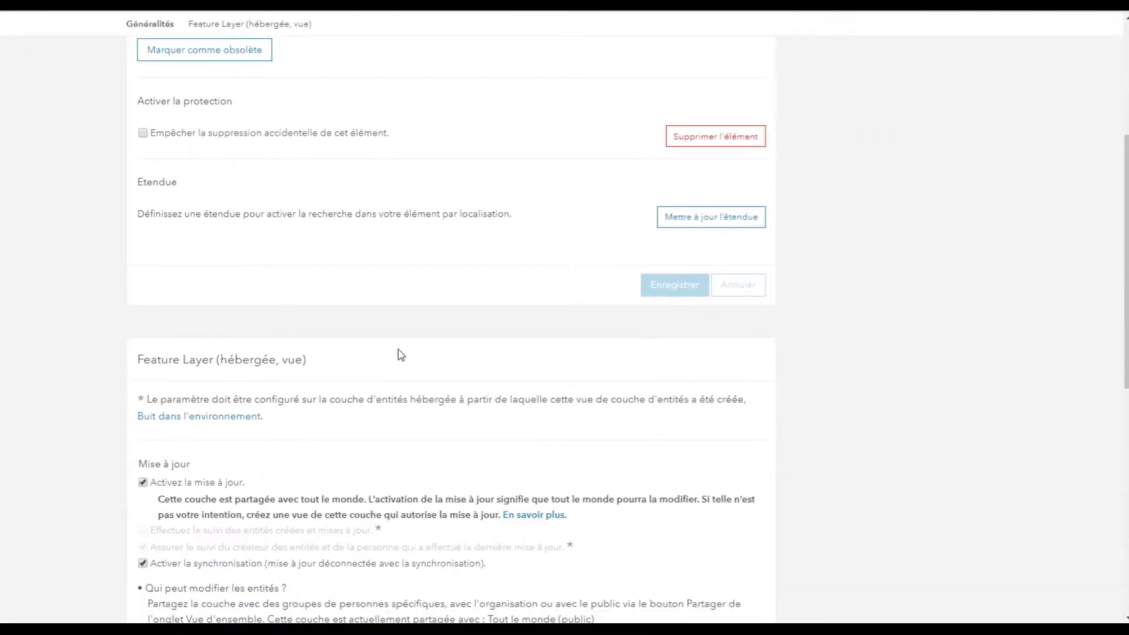
{"action": "scroll", "coordinate": [393, 355], "scroll_direction": "down", "scroll_amount": 3}
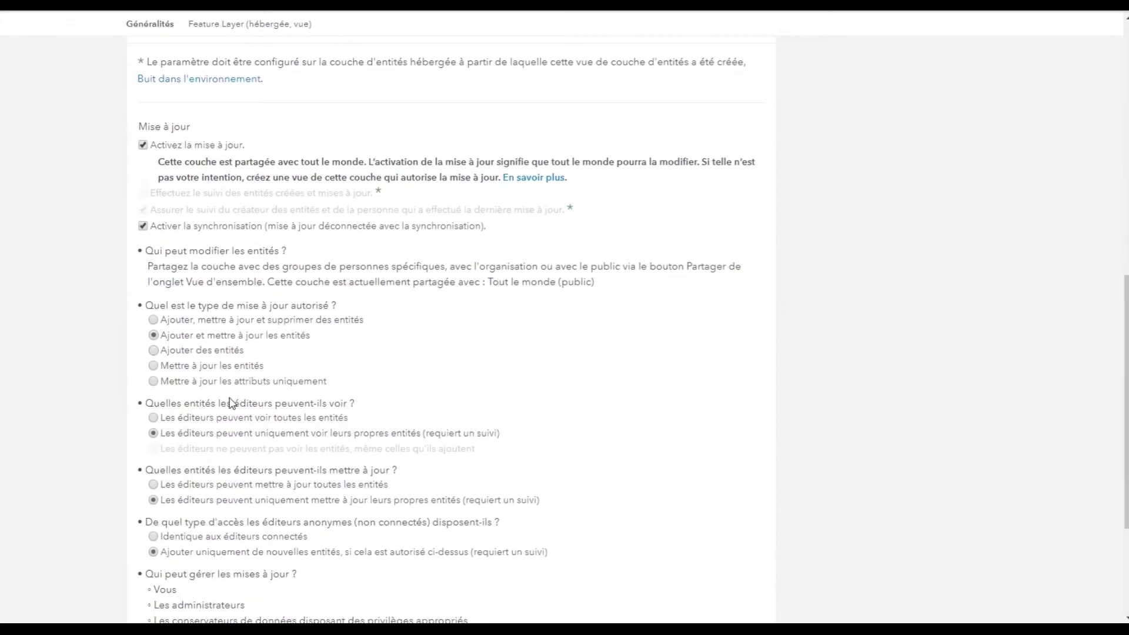
Allow editors to add, update and delete features, let them see and update all features, and save the layer settings
{"action": "left_click", "coordinate": [154, 319]}
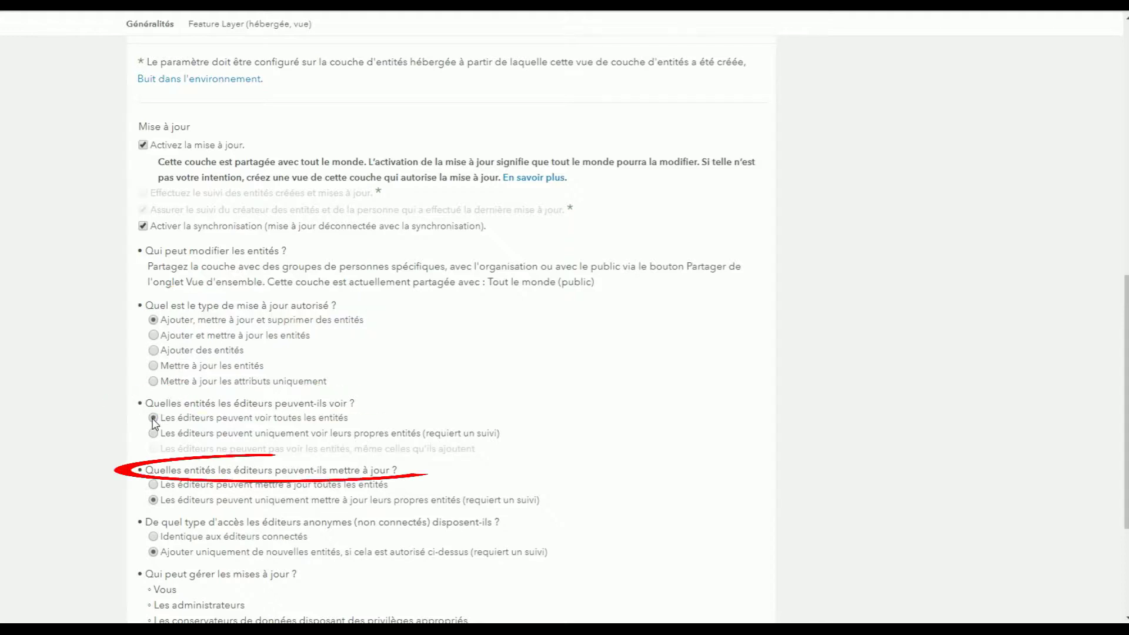
{"action": "left_click", "coordinate": [154, 486]}
{"action": "scroll", "coordinate": [155, 488], "scroll_direction": "down", "scroll_amount": 2}
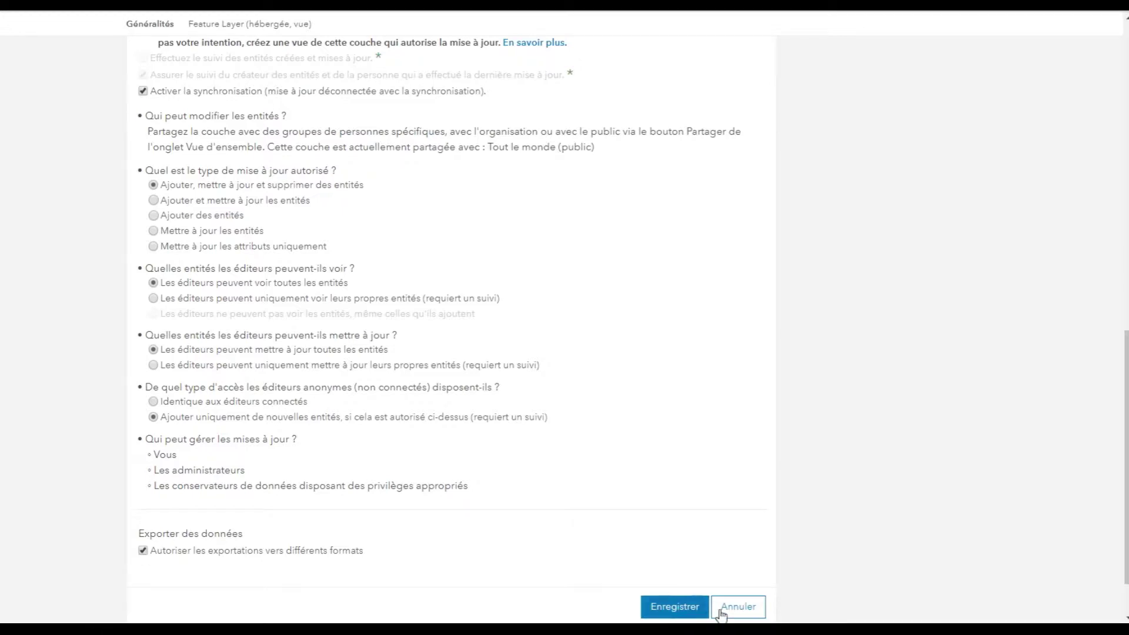
{"action": "left_click", "coordinate": [668, 613]}
{"action": "scroll", "coordinate": [544, 440], "scroll_direction": "up", "scroll_amount": 1}
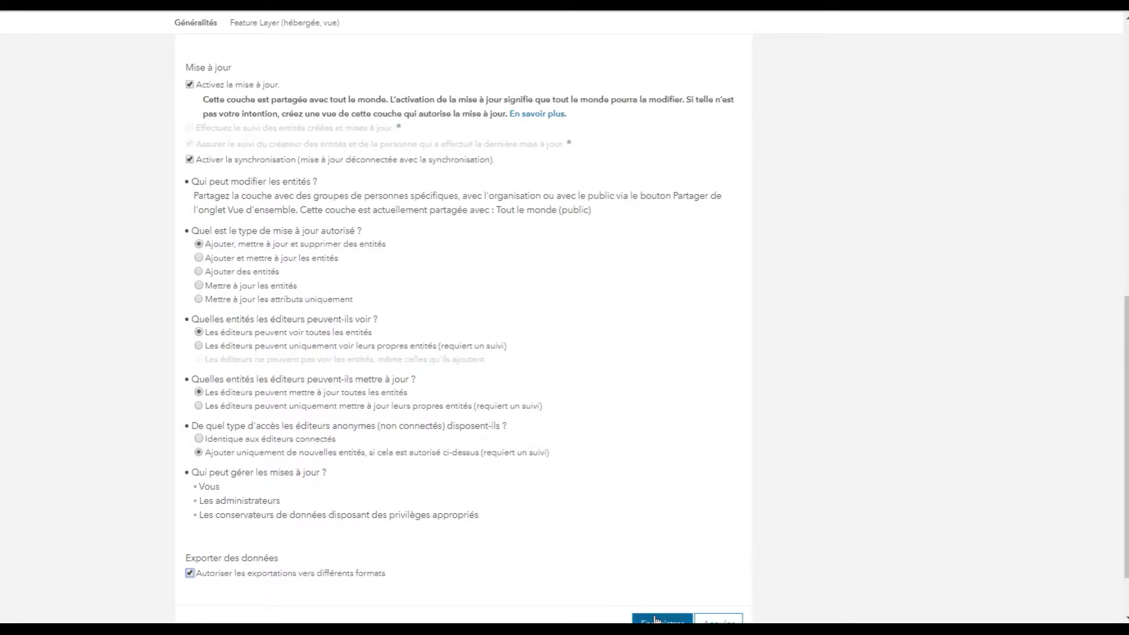
{"action": "left_click", "coordinate": [655, 621]}
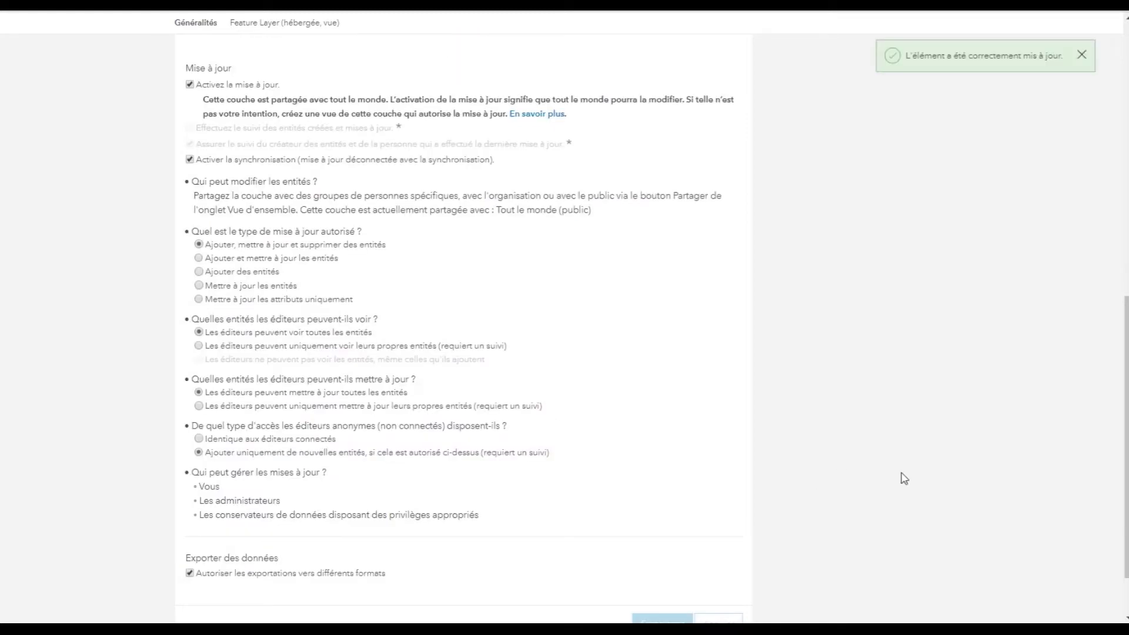
Return to the fieldworker layer's overview and open the layer in the map viewer
{"action": "scroll", "coordinate": [893, 324], "scroll_direction": "up", "scroll_amount": 5}
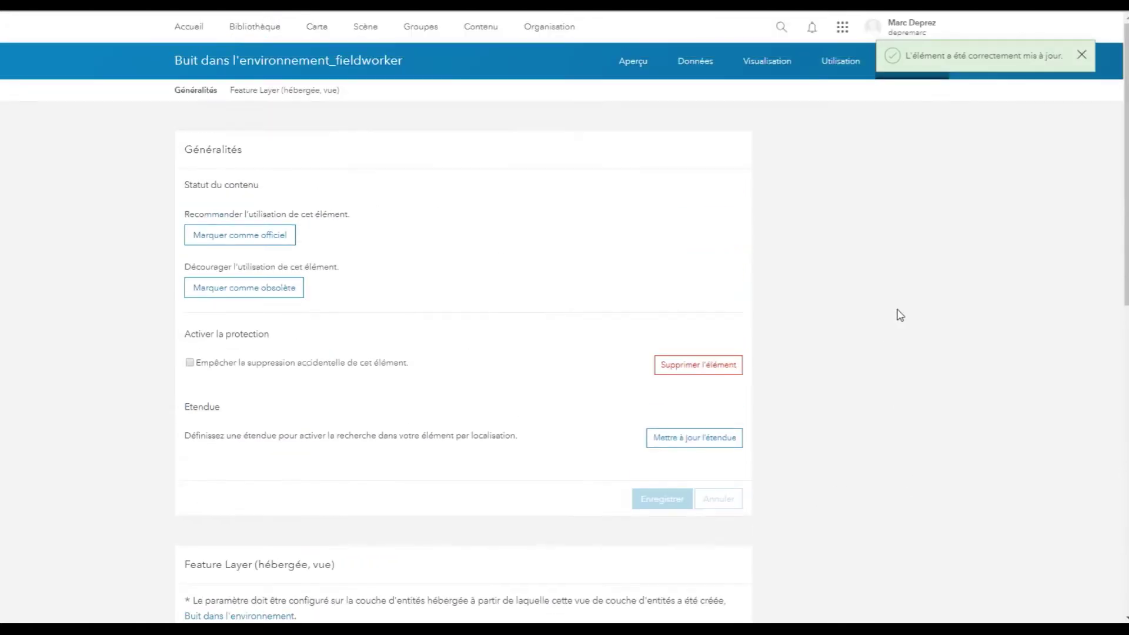
{"action": "left_click", "coordinate": [631, 66]}
{"action": "key", "text": "ctrl+plus"}
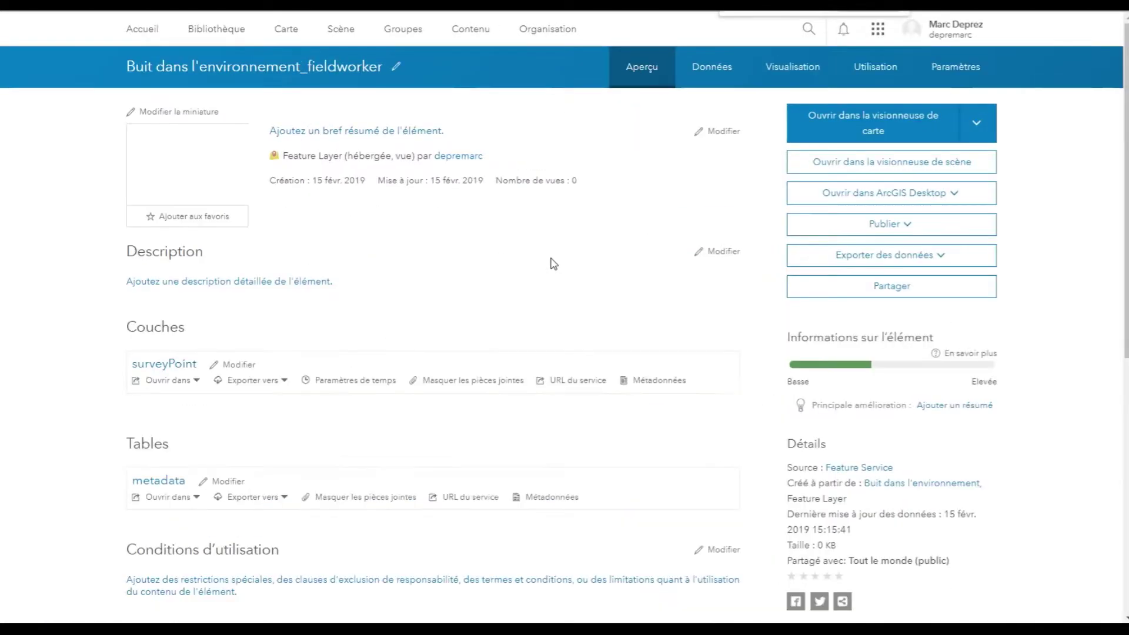
{"action": "mouse_move", "coordinate": [191, 172]}
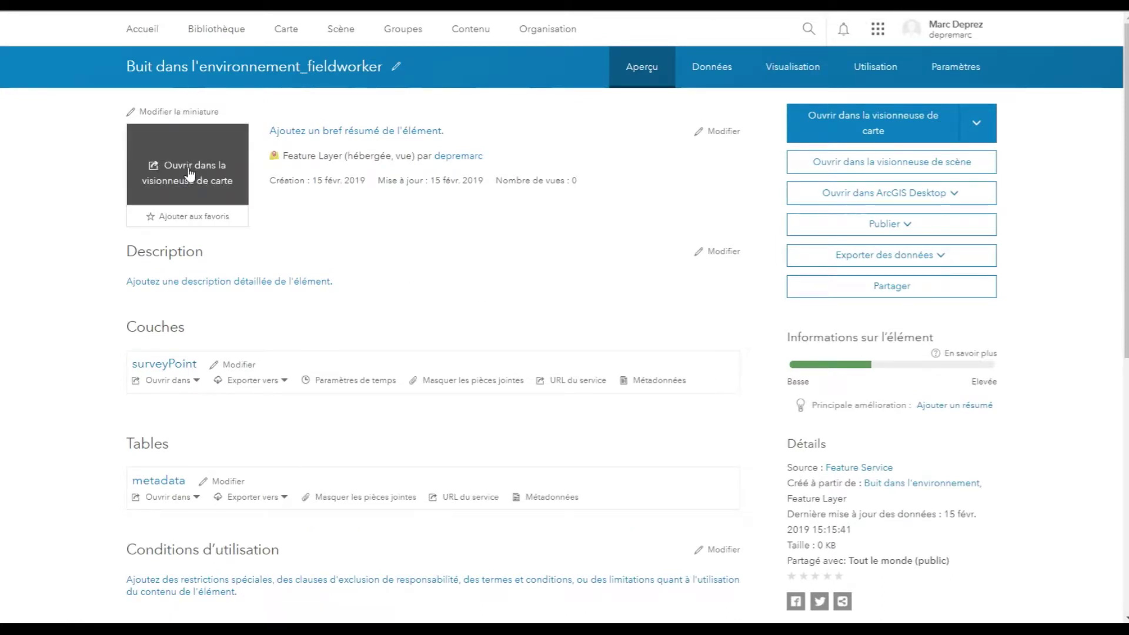
{"action": "left_click", "coordinate": [189, 174]}
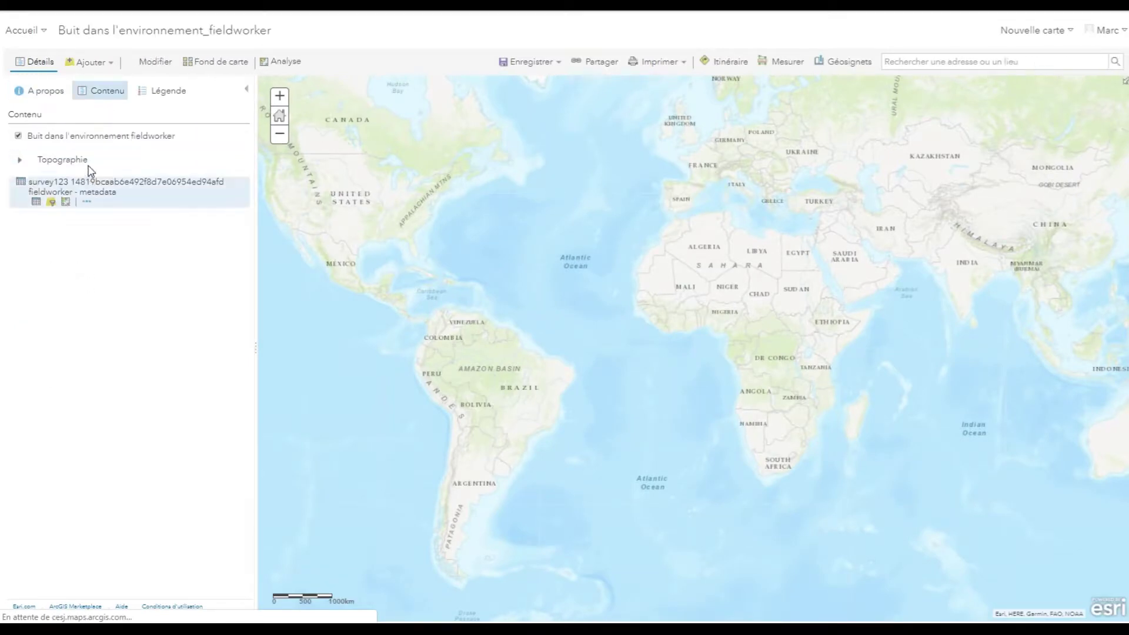
Rename the fieldworker layer in the map as "Bruit moyen dans l'environnement"
{"action": "left_click", "coordinate": [128, 150]}
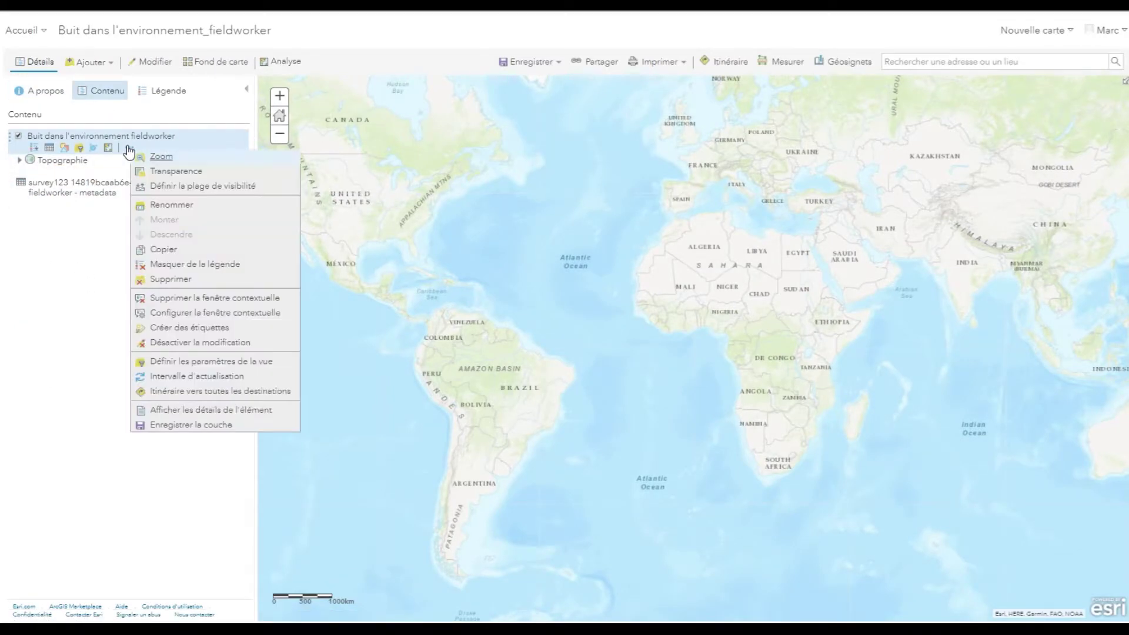
{"action": "left_click", "coordinate": [172, 207]}
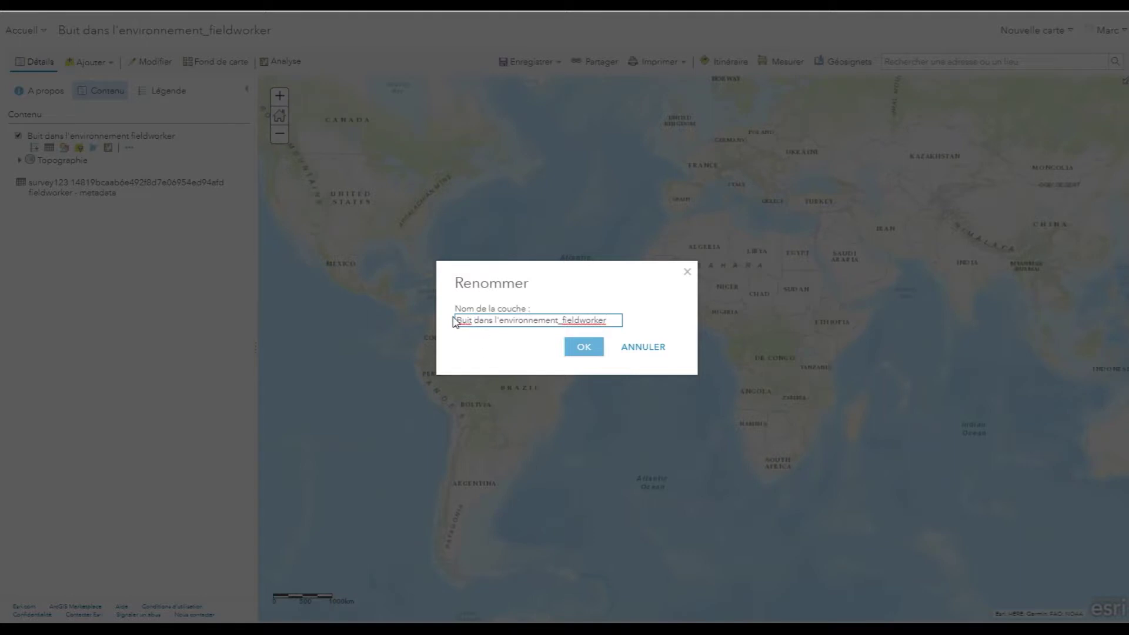
{"action": "type", "text": "ruit moyenb"}
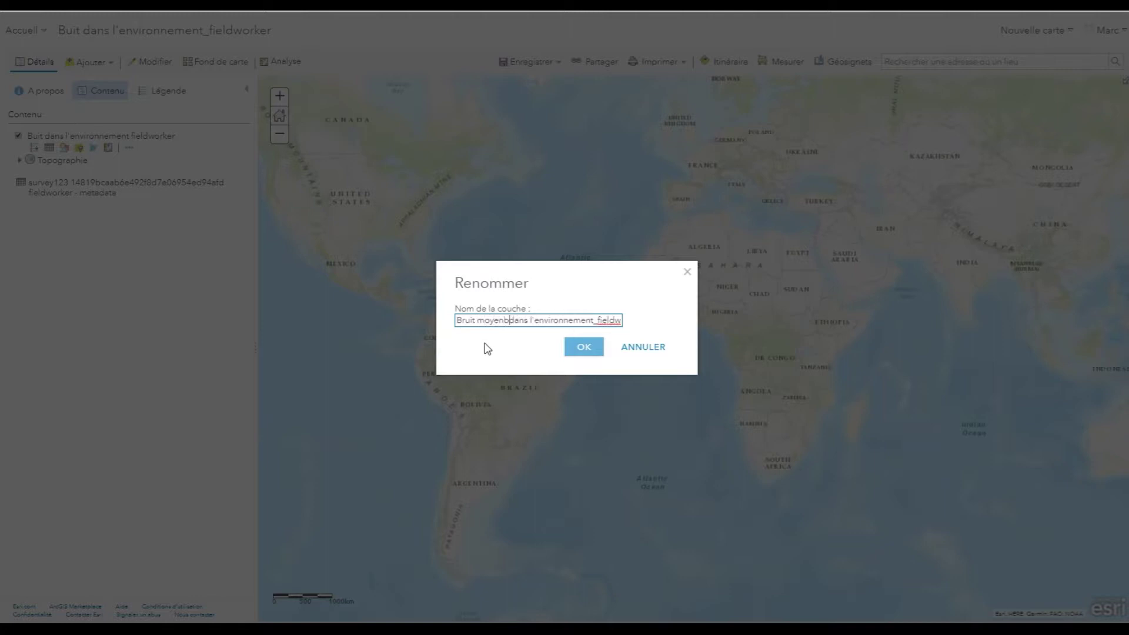
{"action": "key", "text": "BackSpace"}
{"action": "left_click_drag", "start_coordinate": [620, 324], "coordinate": [647, 320]}
{"action": "key", "text": "BackSpace"}
{"action": "left_click", "coordinate": [582, 348]}
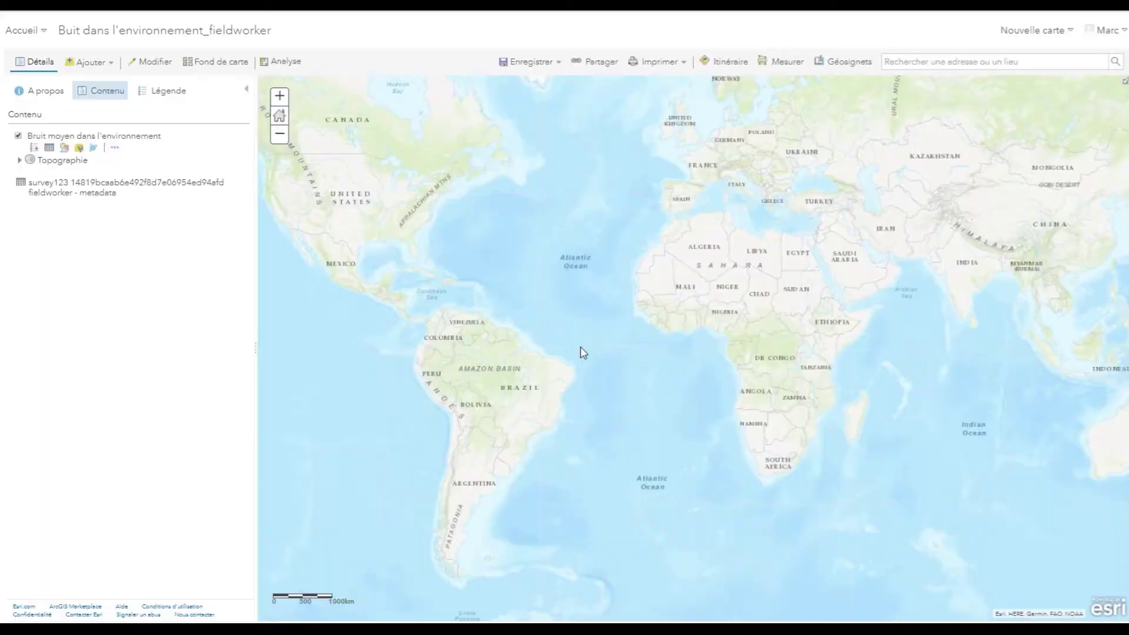
Style the layer by the attribute Niveau moyen du bruit and open the options of the Totaux et montants (Taille) style
{"action": "left_click", "coordinate": [64, 151]}
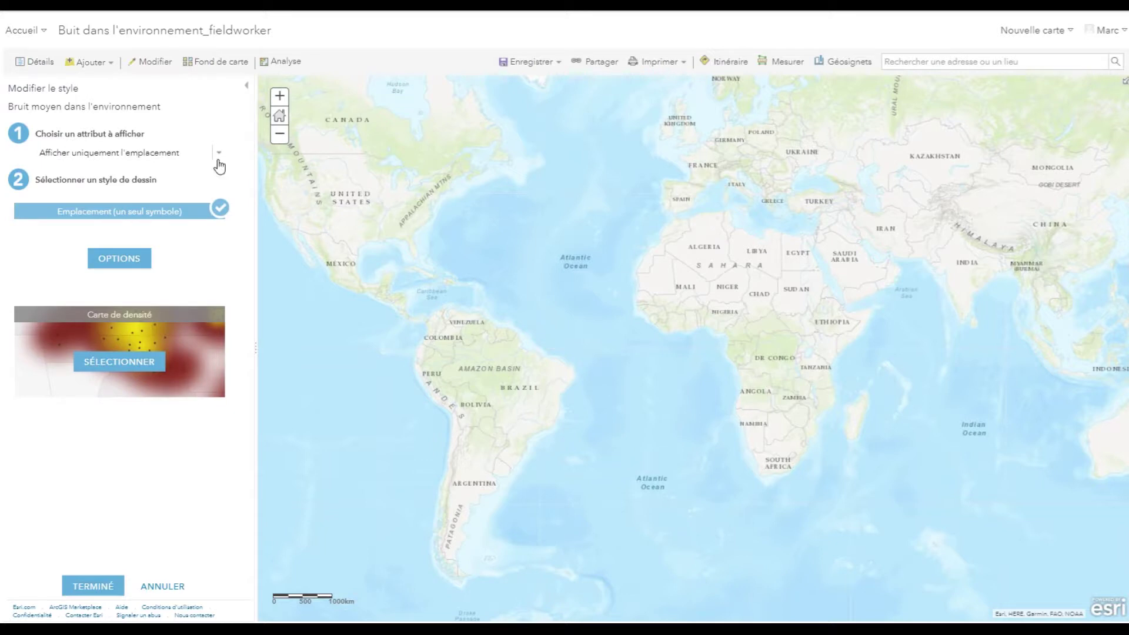
{"action": "left_click", "coordinate": [219, 161]}
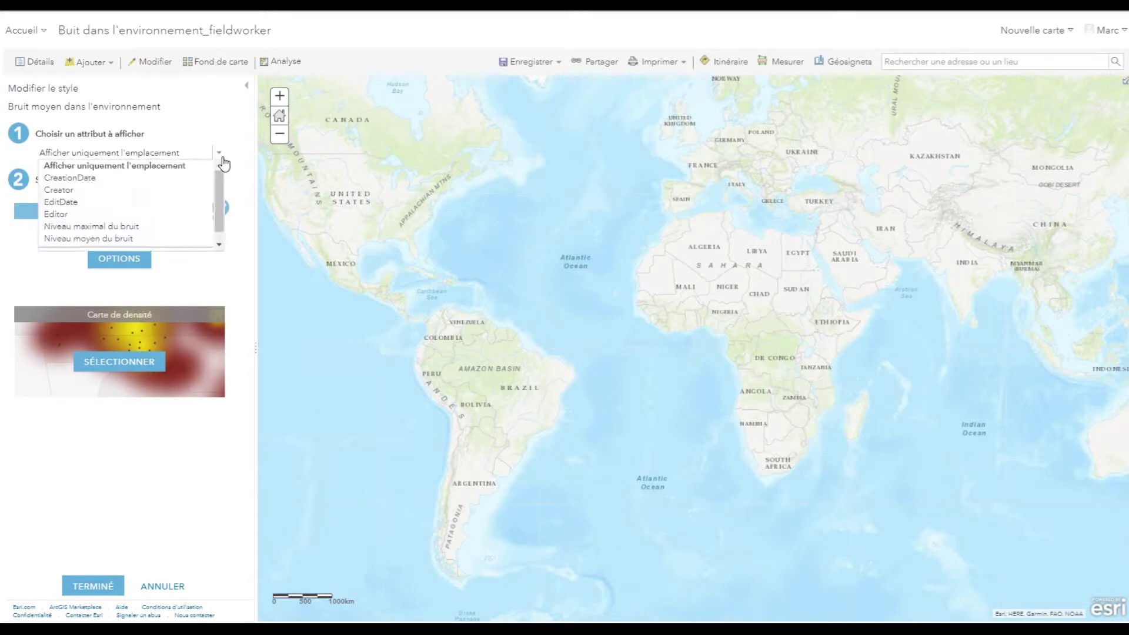
{"action": "left_click", "coordinate": [124, 240]}
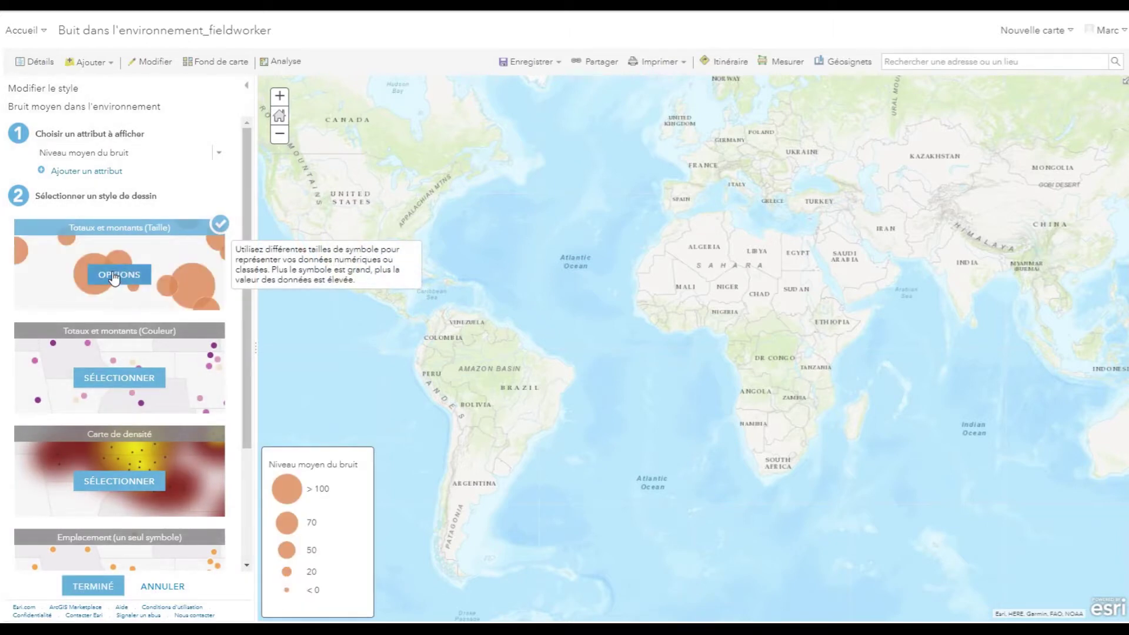
{"action": "left_click", "coordinate": [115, 276]}
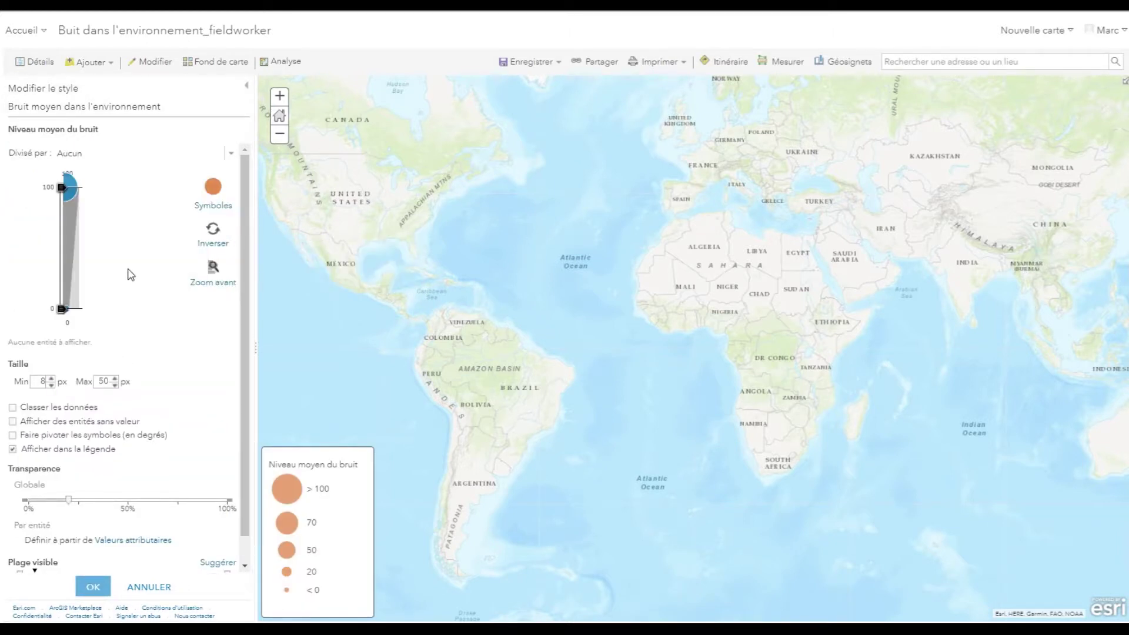
Change the layer's symbol to the thin pink double circle from the Cartographique set
{"action": "left_click", "coordinate": [214, 187]}
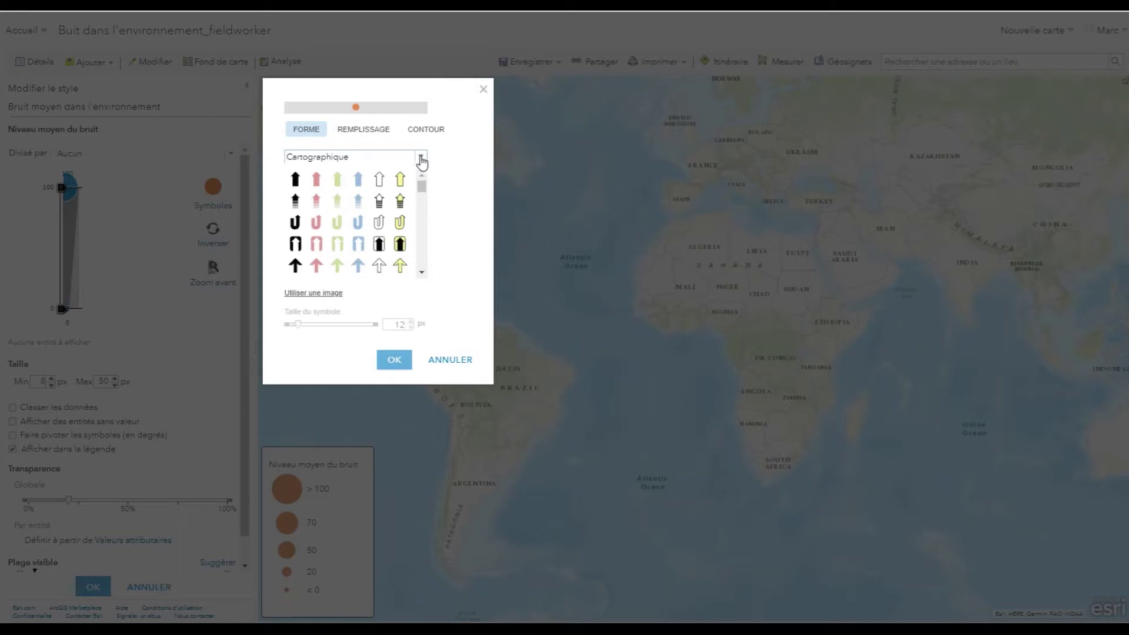
{"action": "scroll", "coordinate": [372, 252], "scroll_direction": "down", "scroll_amount": 3}
{"action": "scroll", "coordinate": [372, 254], "scroll_direction": "down", "scroll_amount": 2}
{"action": "scroll", "coordinate": [373, 253], "scroll_direction": "up", "scroll_amount": 2}
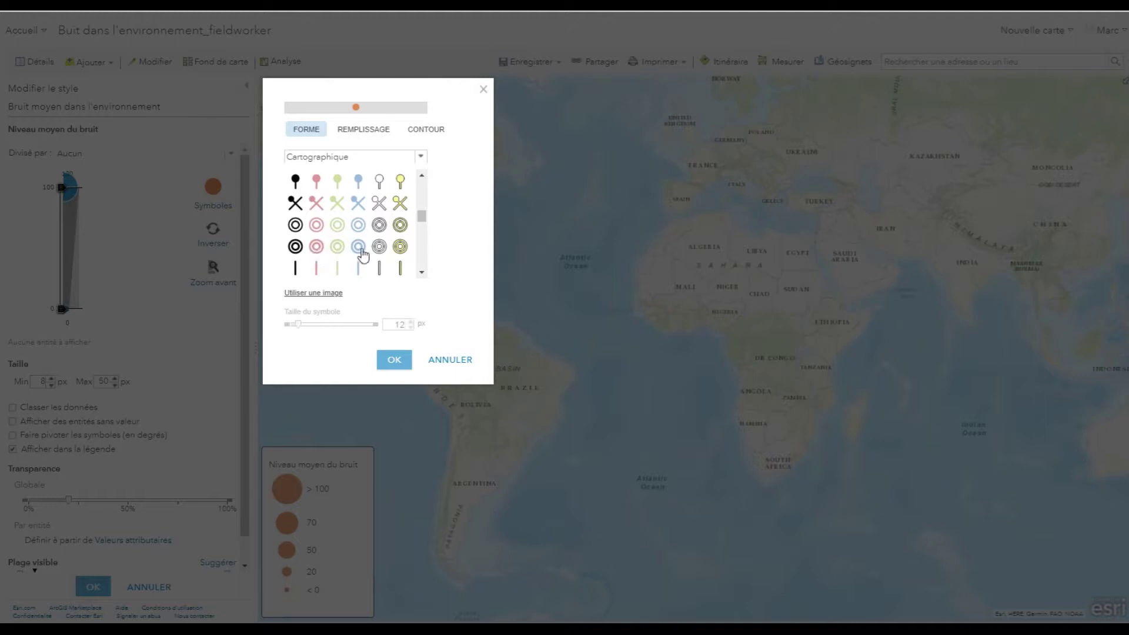
{"action": "left_click", "coordinate": [317, 226]}
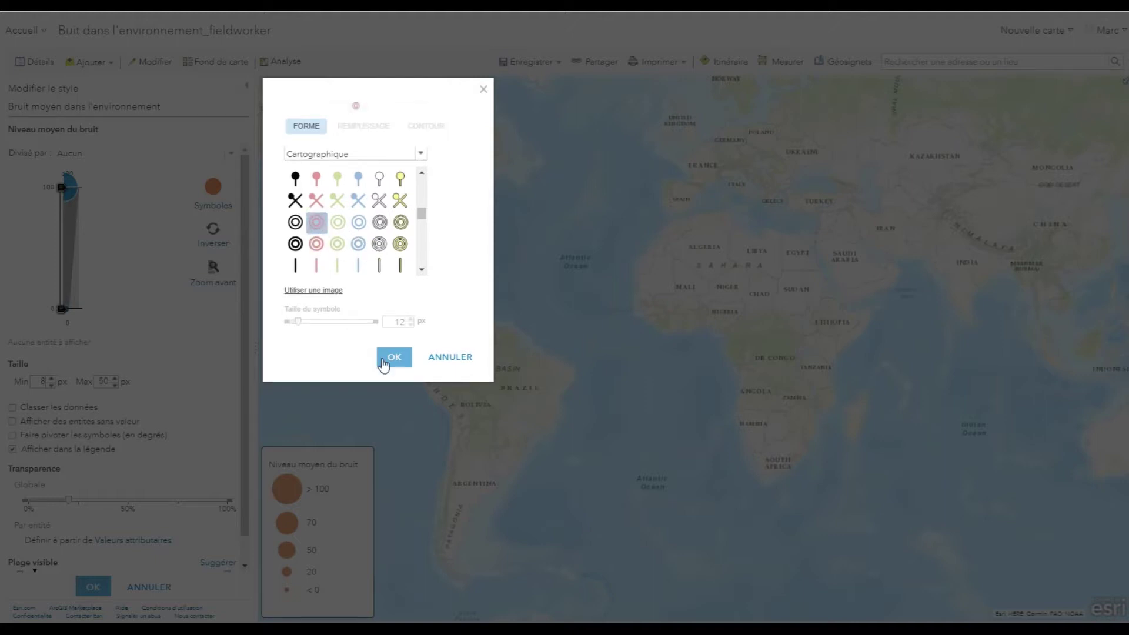
{"action": "left_click", "coordinate": [392, 360]}
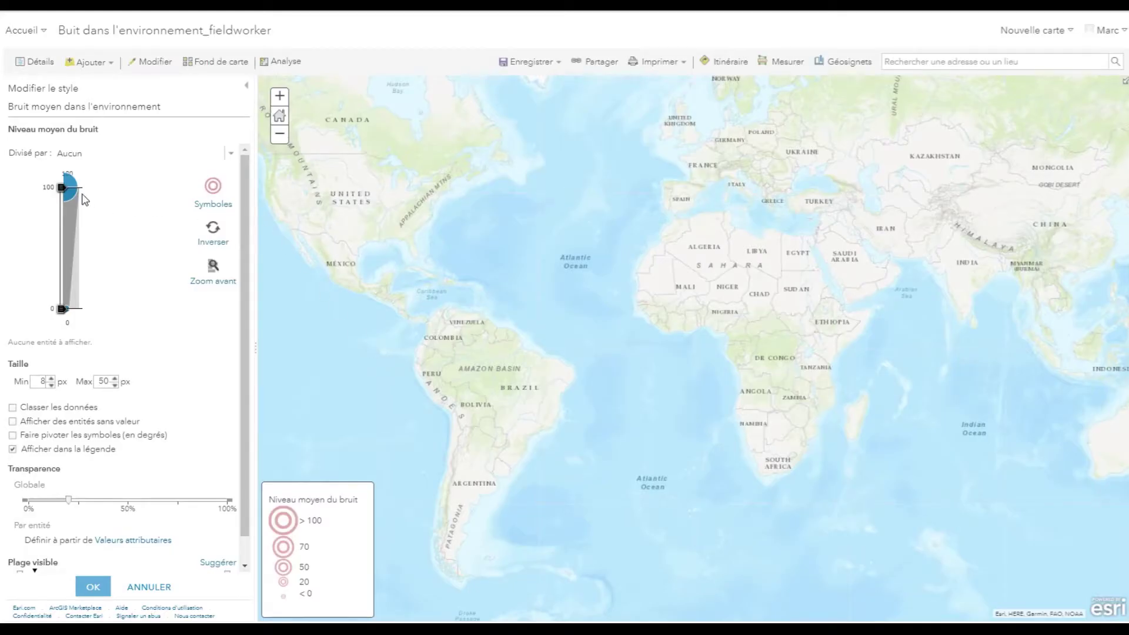
{"action": "mouse_move", "coordinate": [61, 187]}
{"action": "left_mouse_down"}
{"action": "mouse_move", "coordinate": [63, 230]}
{"action": "mouse_move", "coordinate": [63, 201]}
{"action": "left_mouse_up"}
{"action": "left_click", "coordinate": [70, 174]}
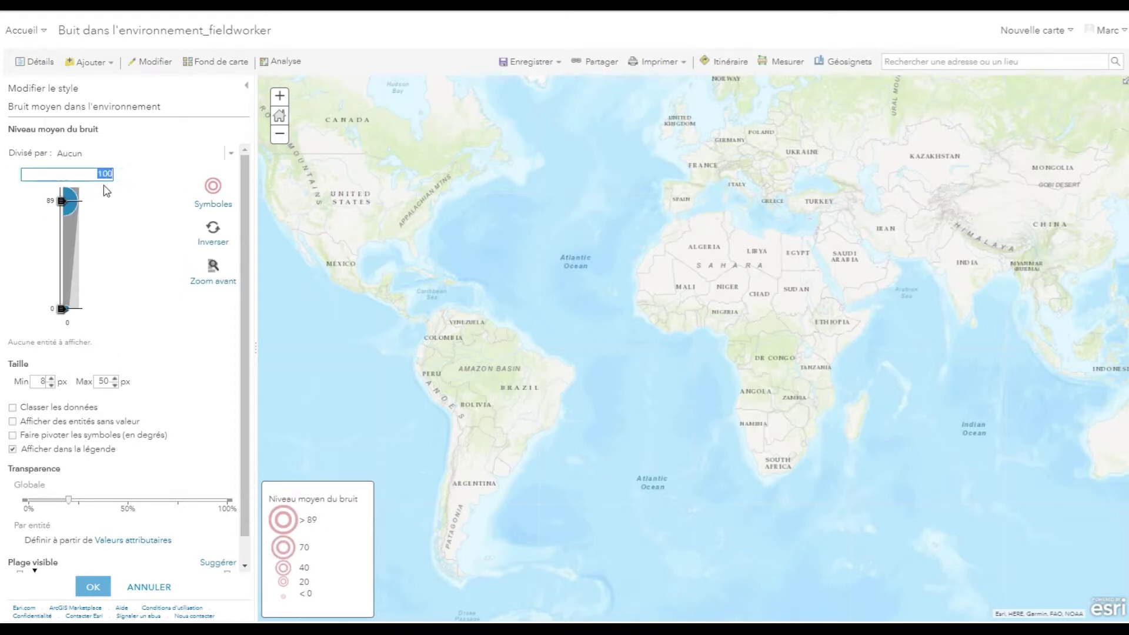
{"action": "type", "text": "12"}
{"action": "type", "text": "0"}
{"action": "key", "text": "Return"}
{"action": "mouse_move", "coordinate": [63, 219]}
{"action": "left_mouse_down"}
{"action": "mouse_move", "coordinate": [62, 181]}
{"action": "mouse_move", "coordinate": [62, 223]}
{"action": "left_mouse_up"}
{"action": "left_click", "coordinate": [66, 175]}
{"action": "type", "text": "1"}
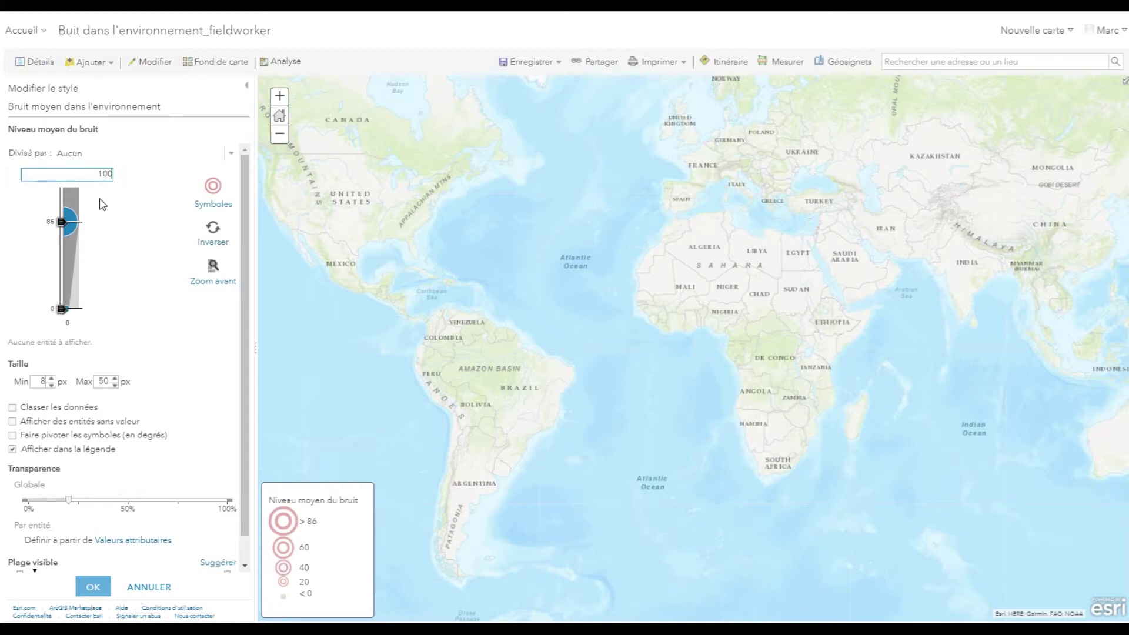
{"action": "key", "text": "Return"}
{"action": "left_click_drag", "start_coordinate": [62, 207], "coordinate": [62, 188]}
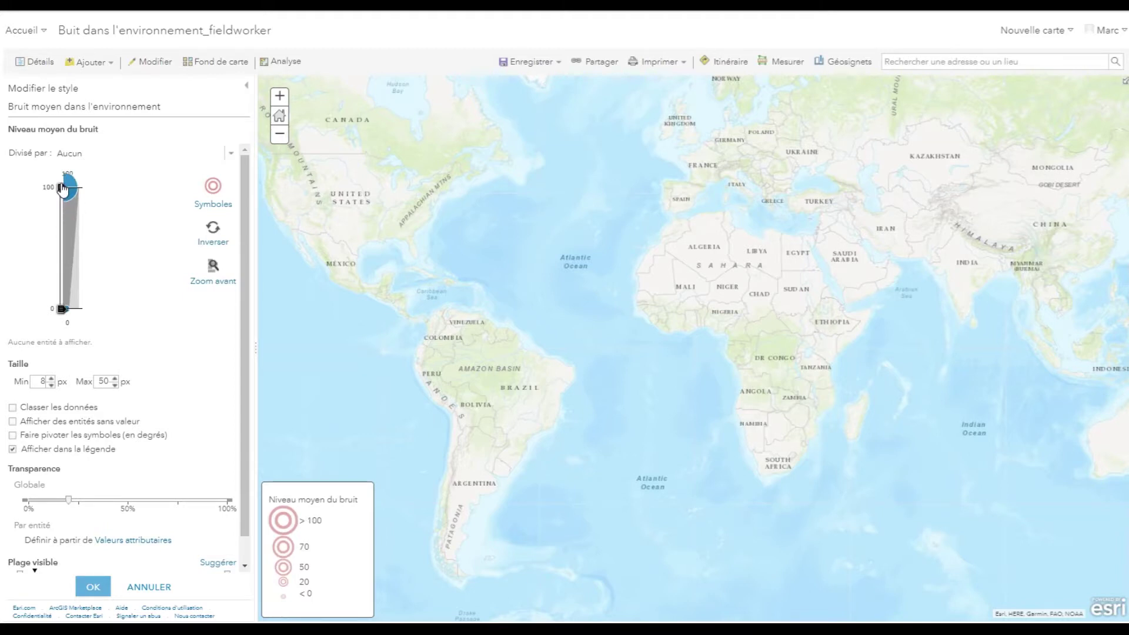
Set both the top of the noise level scale and the upper threshold for the largest symbol to 120
{"action": "left_click_drag", "start_coordinate": [58, 191], "coordinate": [62, 203]}
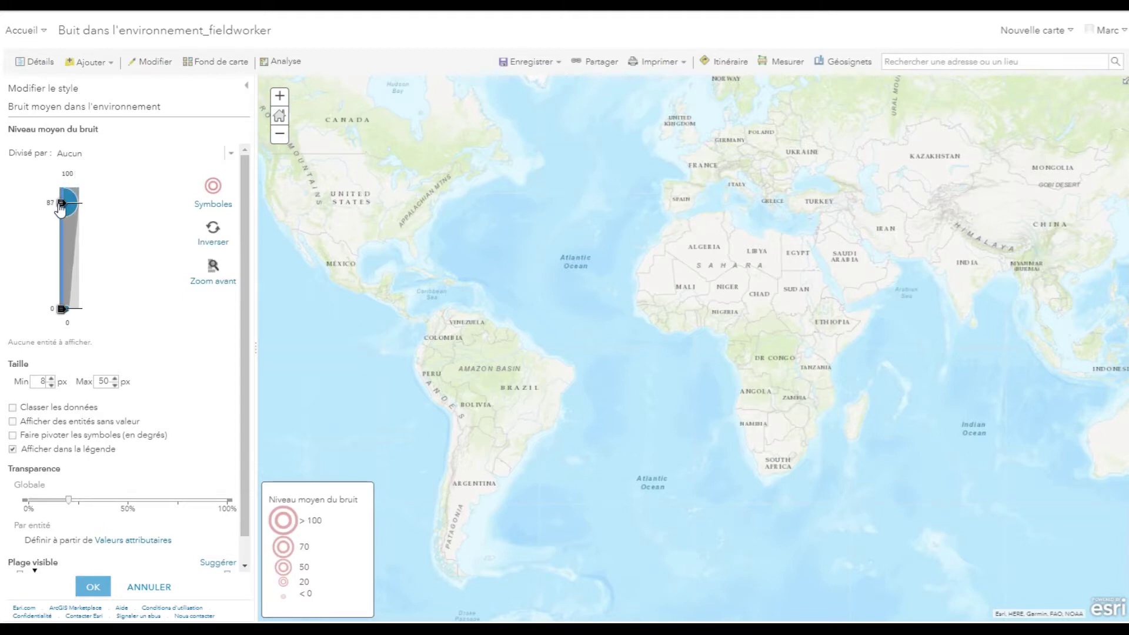
{"action": "left_click", "coordinate": [66, 177]}
{"action": "type", "text": "120"}
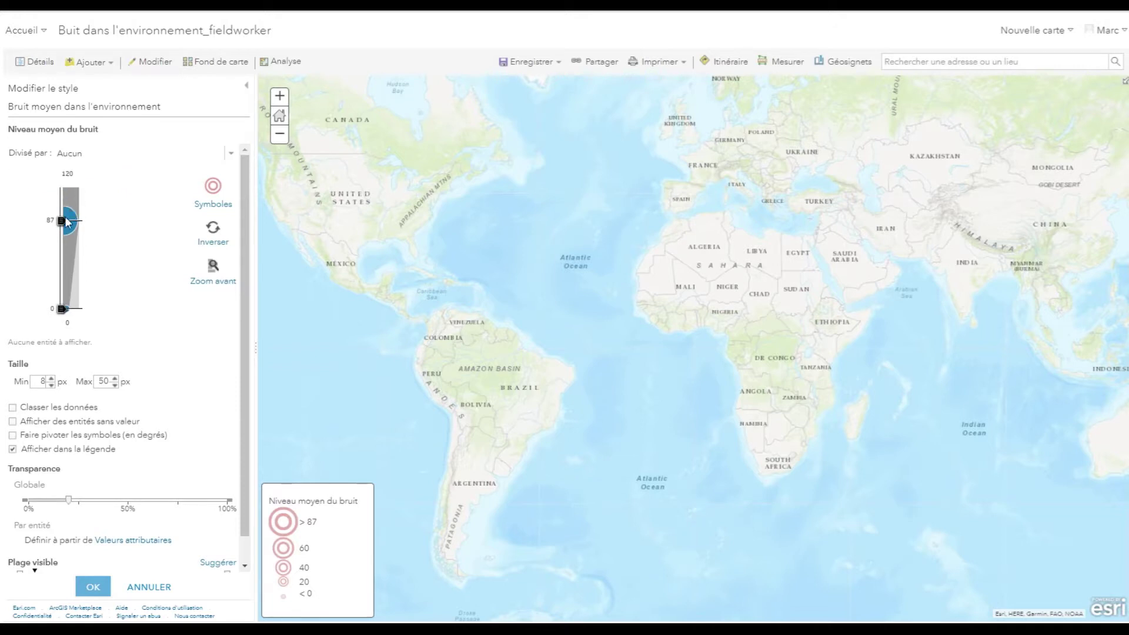
{"action": "key", "text": "Return"}
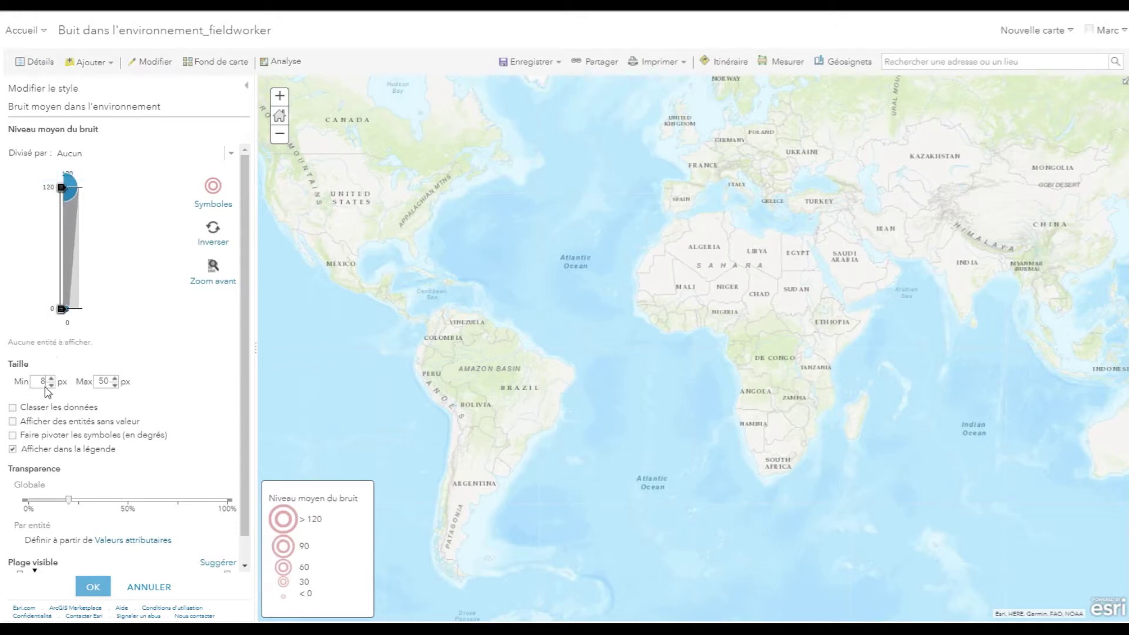
Set the symbol size range to a minimum of 1 px and a maximum of 120 px, and finish the layer style
{"action": "double_click", "coordinate": [41, 382]}
{"action": "type", "text": "1"}
{"action": "left_click", "coordinate": [101, 382]}
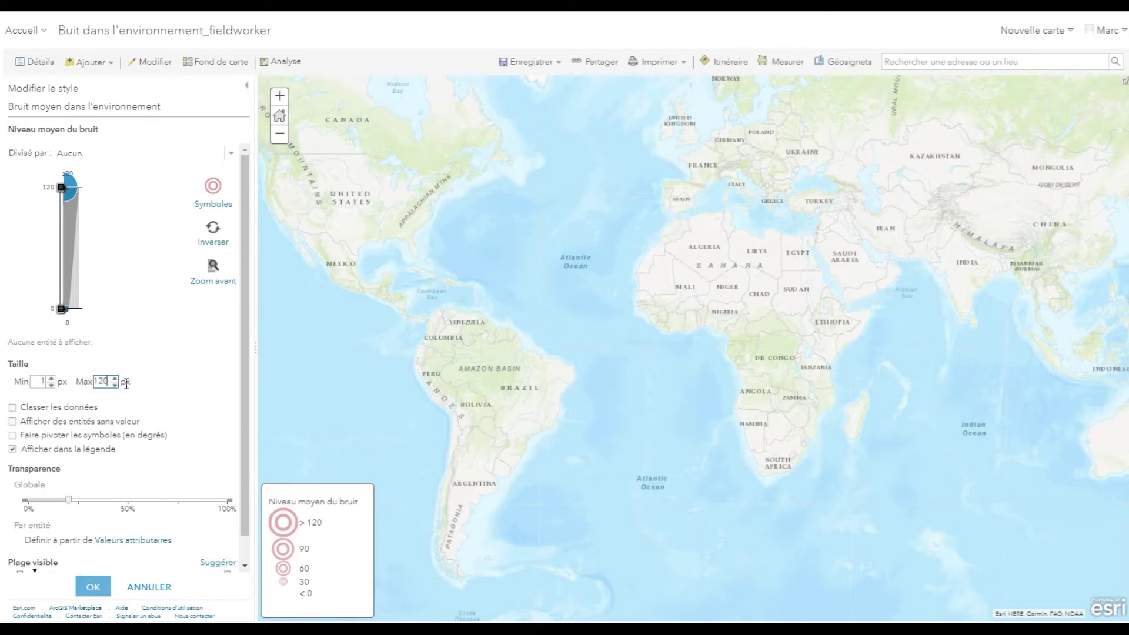
{"action": "left_click", "coordinate": [93, 586]}
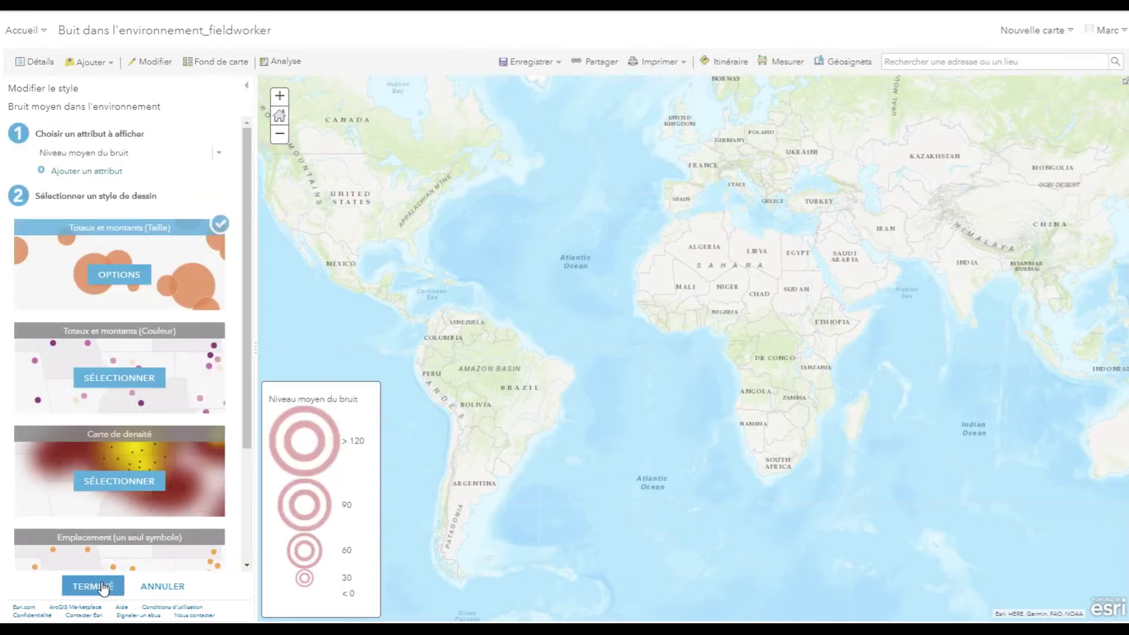
{"action": "left_click", "coordinate": [93, 586]}
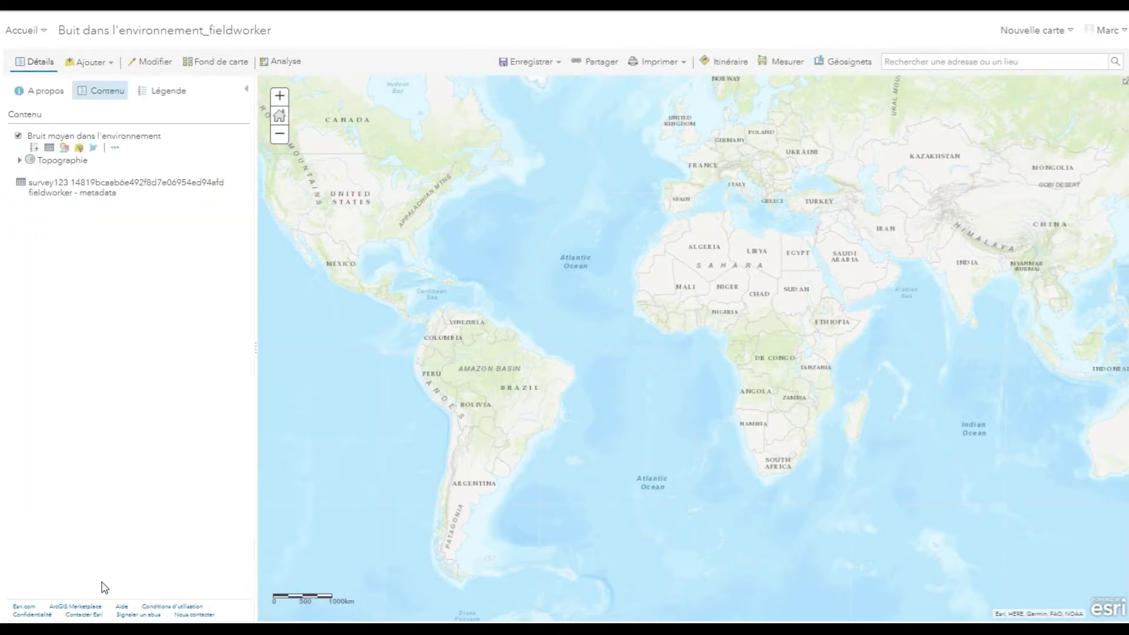
Duplicate the layer "Bruit moyen dans l'environnement" in the map contents
{"action": "left_click", "coordinate": [128, 148]}
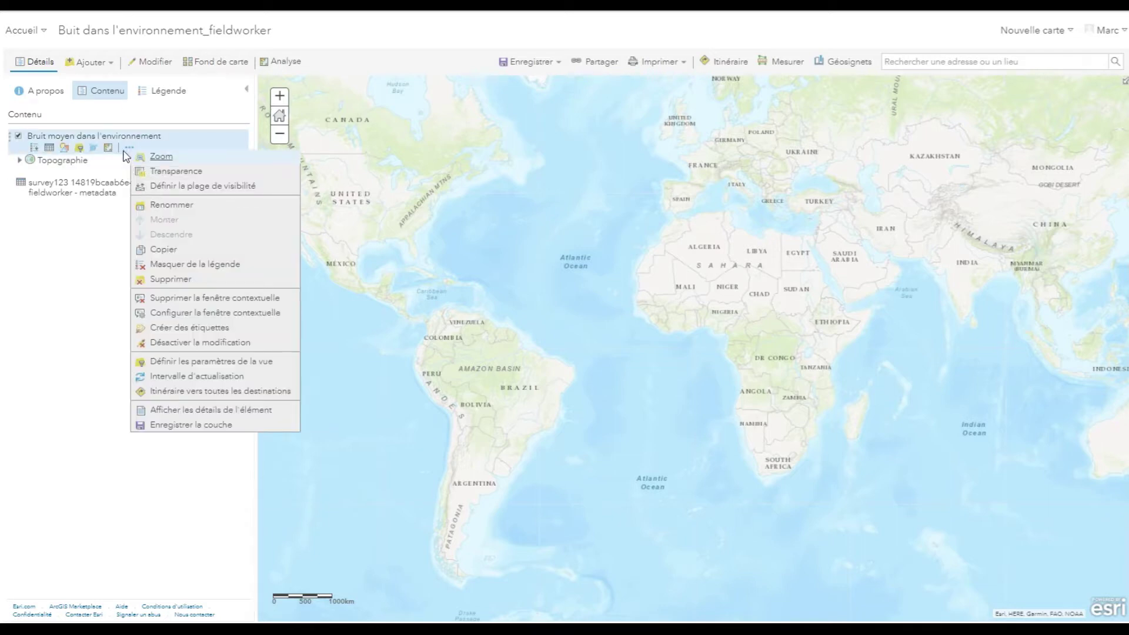
{"action": "left_click", "coordinate": [155, 249]}
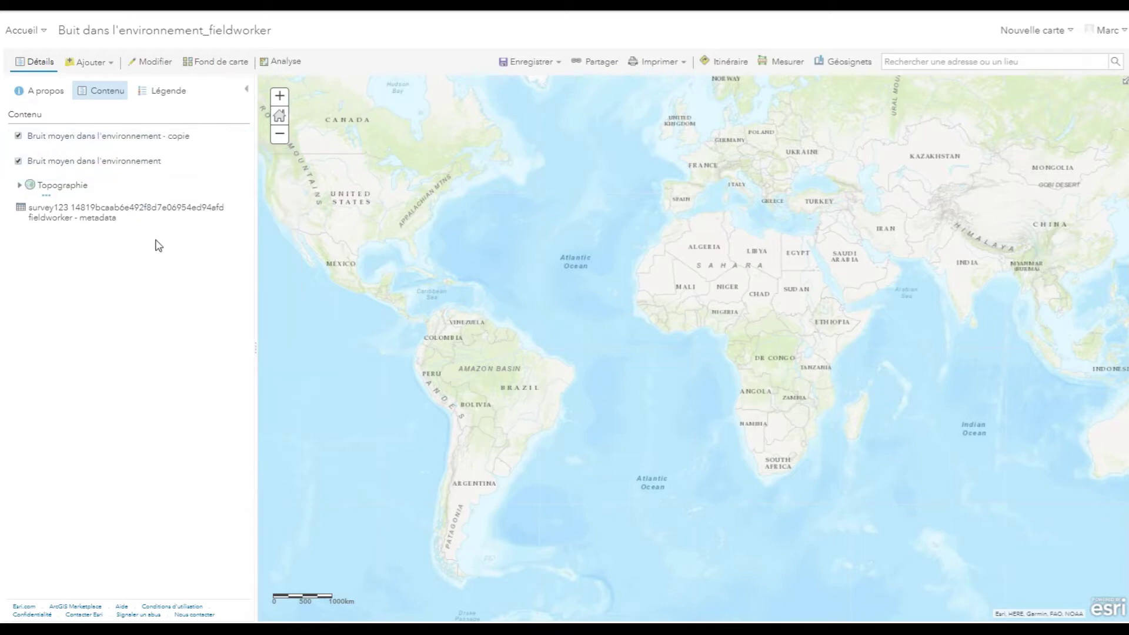
Rename the copied layer "Bruit maximal dans l'environnement (enregistrement pendant 30 secondes)"
{"action": "left_click", "coordinate": [129, 147]}
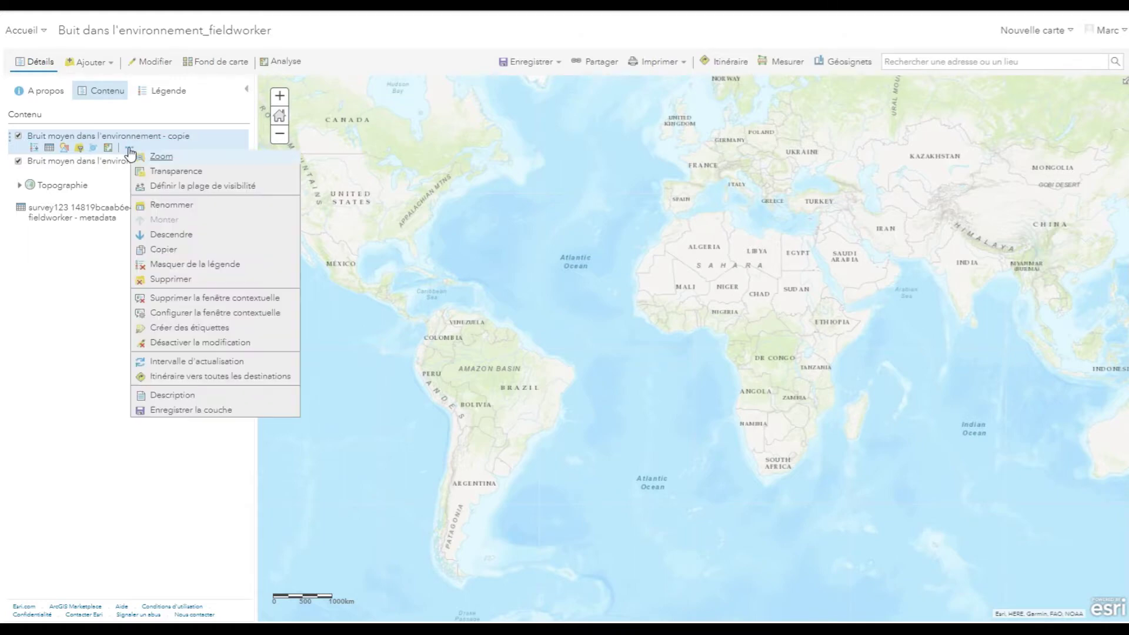
{"action": "left_click", "coordinate": [181, 206]}
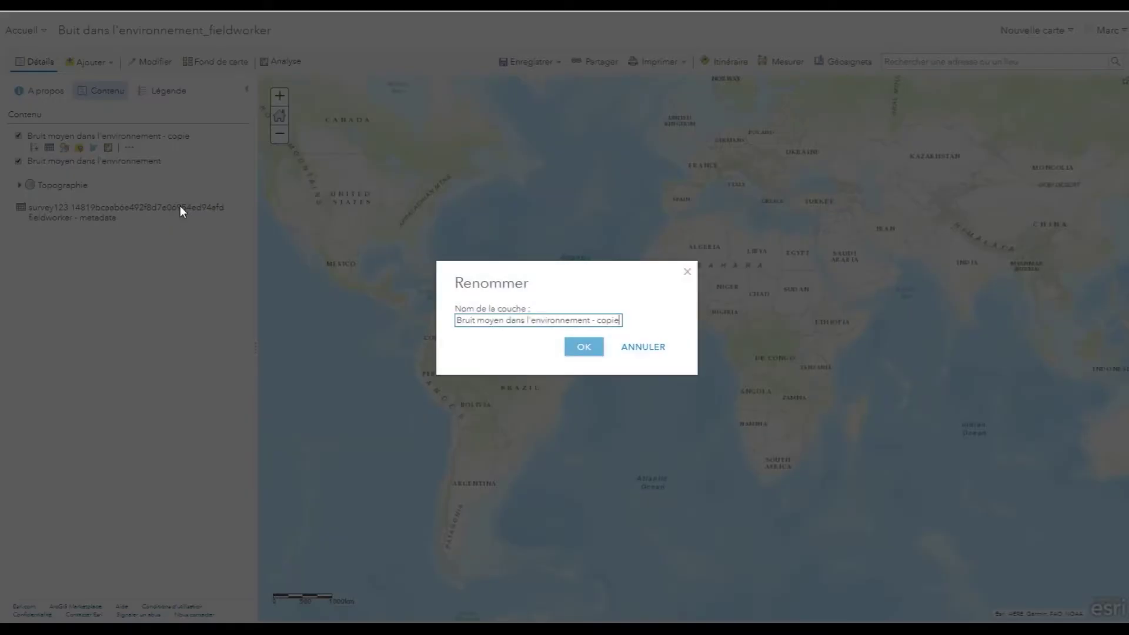
{"action": "double_click", "coordinate": [483, 320]}
{"action": "type", "text": "maximal"}
{"action": "left_click_drag", "start_coordinate": [600, 319], "coordinate": [660, 325]}
{"action": "type", "text": "(enresitrement pendant 30 secondes)"}
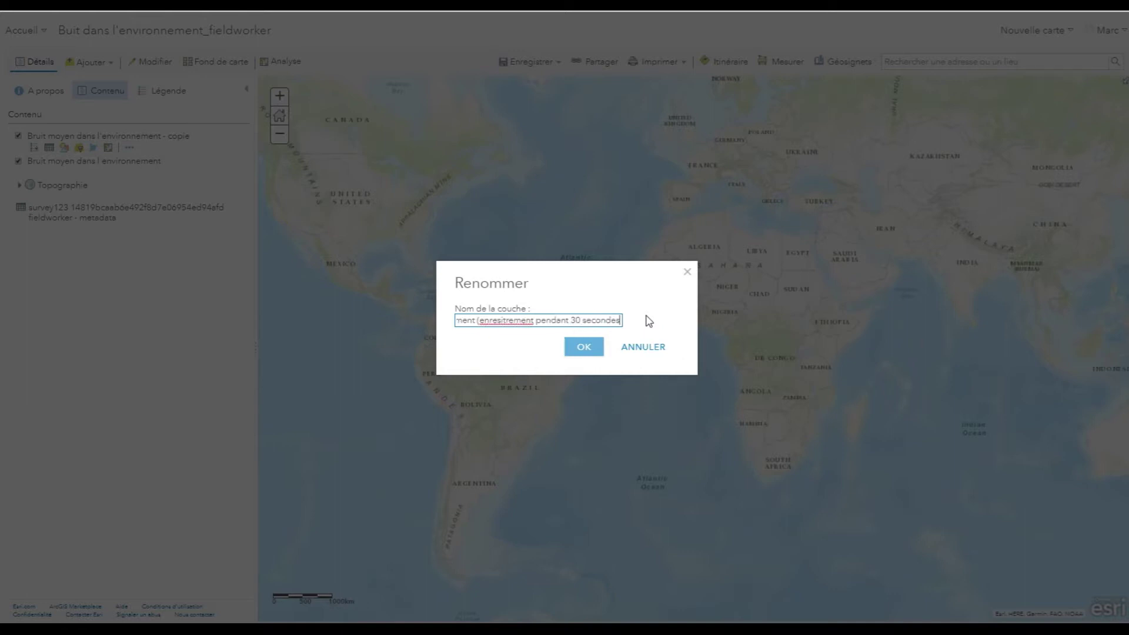
{"action": "right_click", "coordinate": [513, 319]}
{"action": "left_click", "coordinate": [546, 327]}
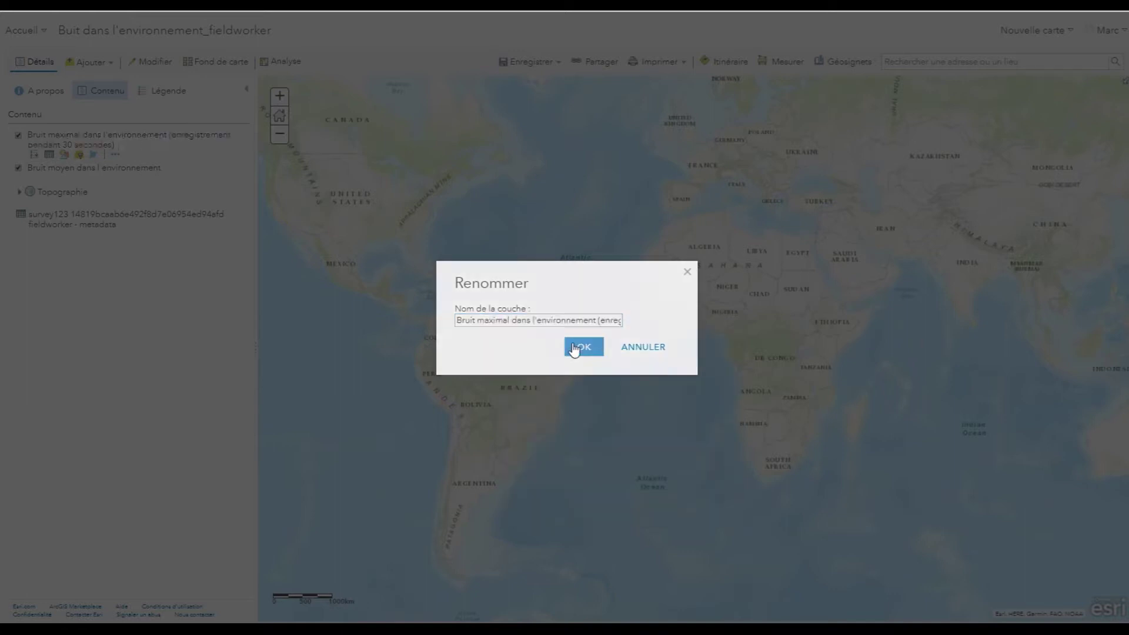
{"action": "left_click", "coordinate": [584, 347]}
Style the maximum noise layer by the attribute "Niveau maximal du bruit"
{"action": "left_click", "coordinate": [58, 147]}
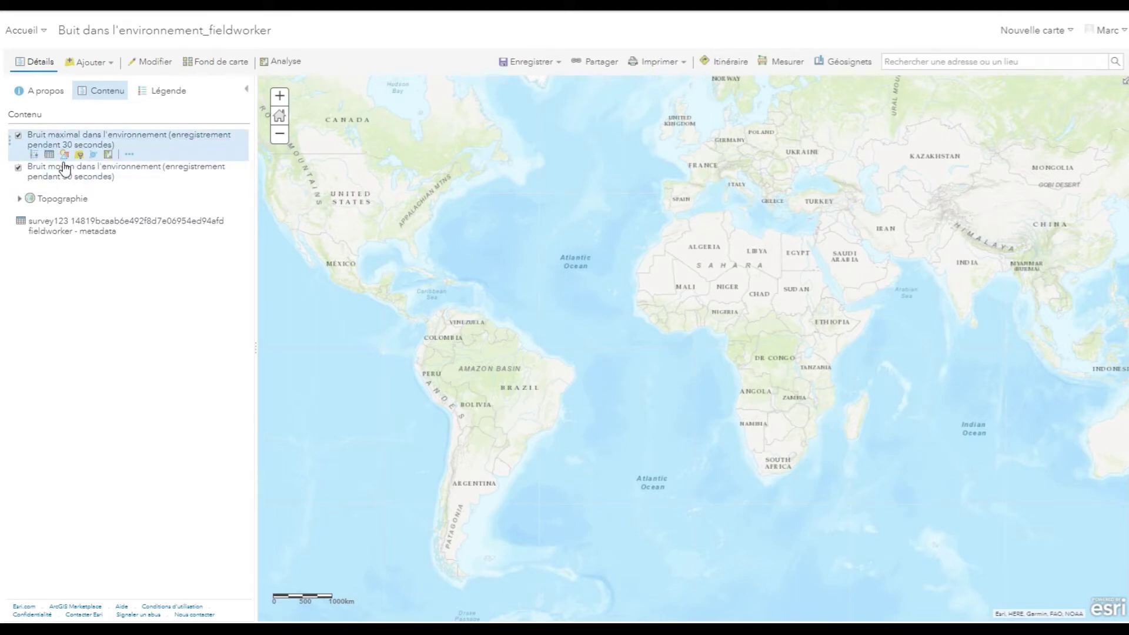
{"action": "left_click", "coordinate": [64, 156]}
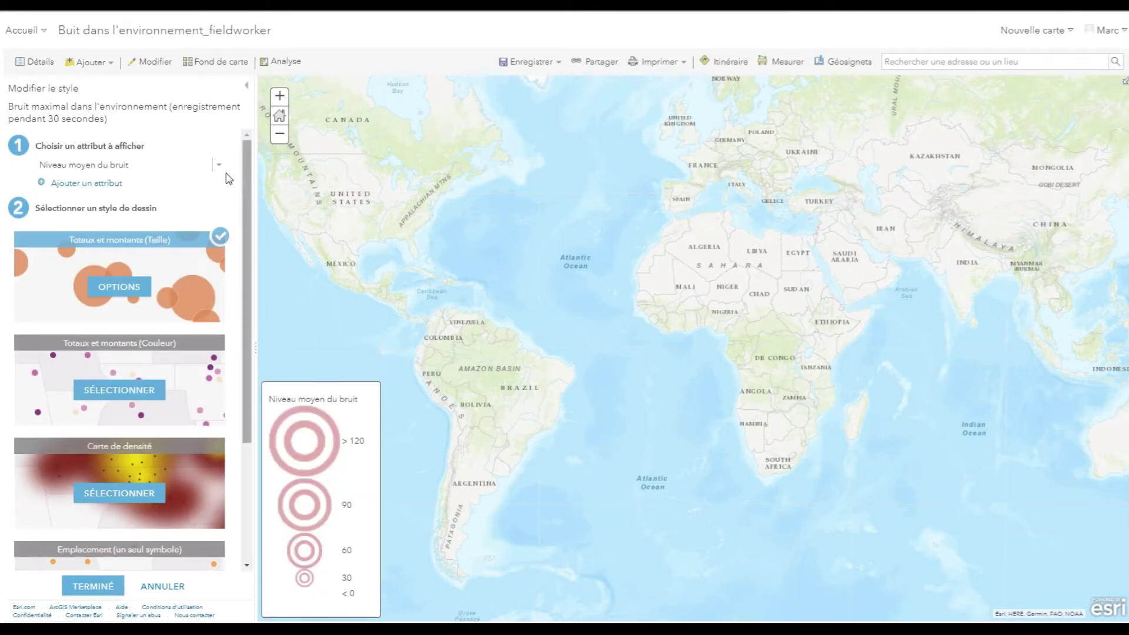
{"action": "left_click", "coordinate": [219, 168]}
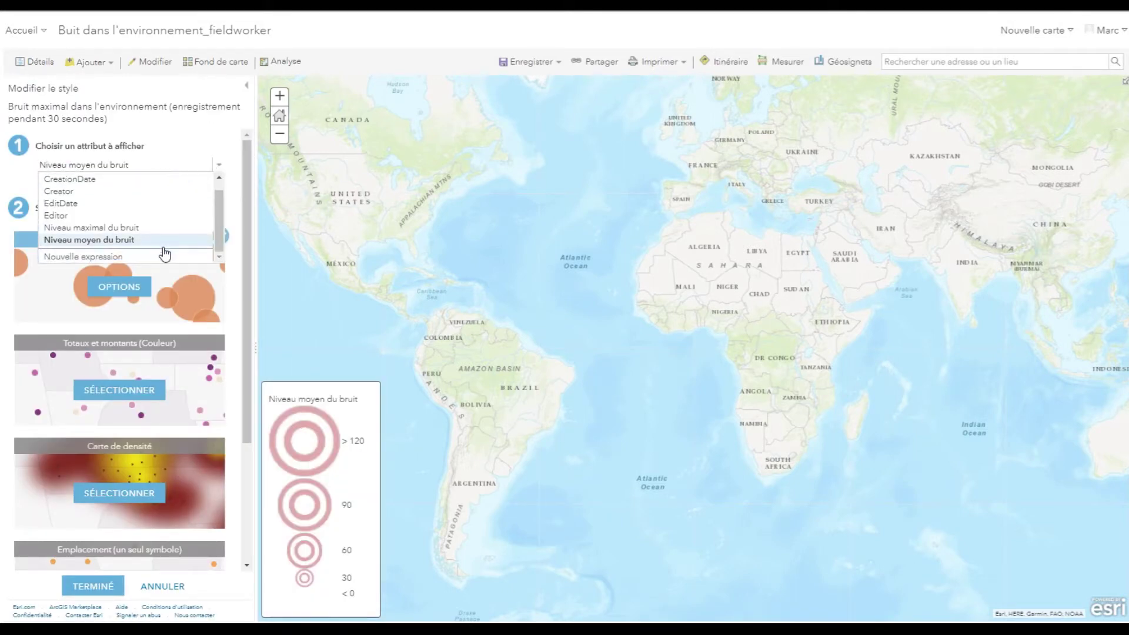
{"action": "left_click", "coordinate": [135, 228]}
Change the size-based symbol of the maximum noise layer to the black double circle
{"action": "left_click", "coordinate": [119, 287]}
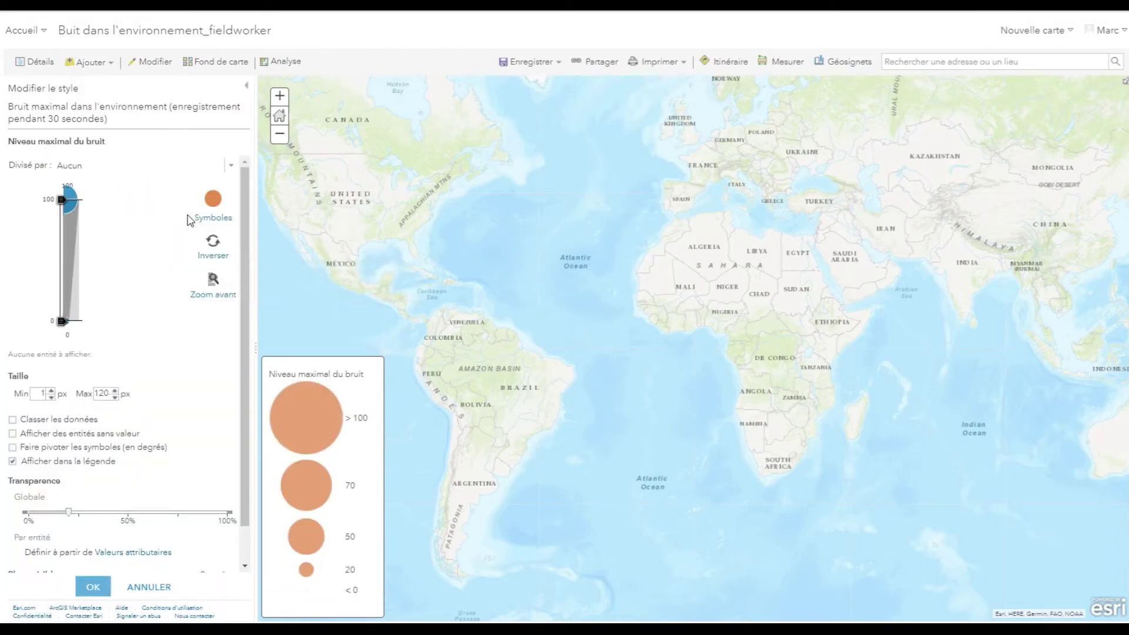
{"action": "left_click", "coordinate": [213, 199]}
{"action": "scroll", "coordinate": [377, 247], "scroll_direction": "down", "scroll_amount": 5}
{"action": "left_click", "coordinate": [295, 230]}
{"action": "left_click", "coordinate": [394, 360]}
Set the top of the maximum noise scale and its upper threshold to 120, and finish the layer style
{"action": "left_click_drag", "start_coordinate": [78, 216], "coordinate": [104, 209]}
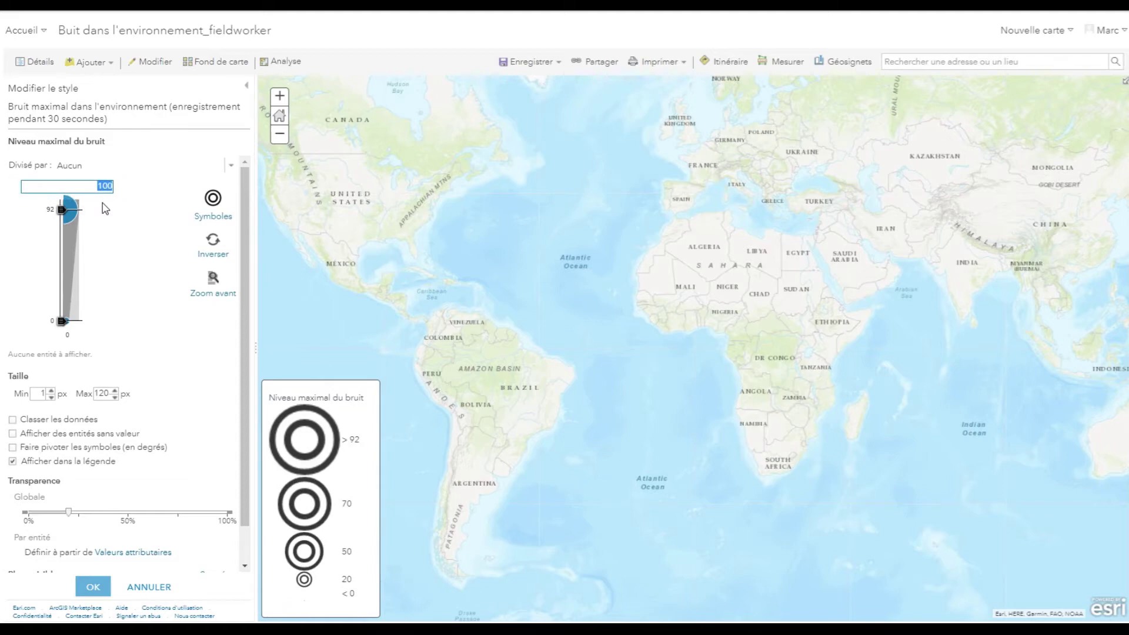
{"action": "type", "text": "120"}
{"action": "key", "text": "Return"}
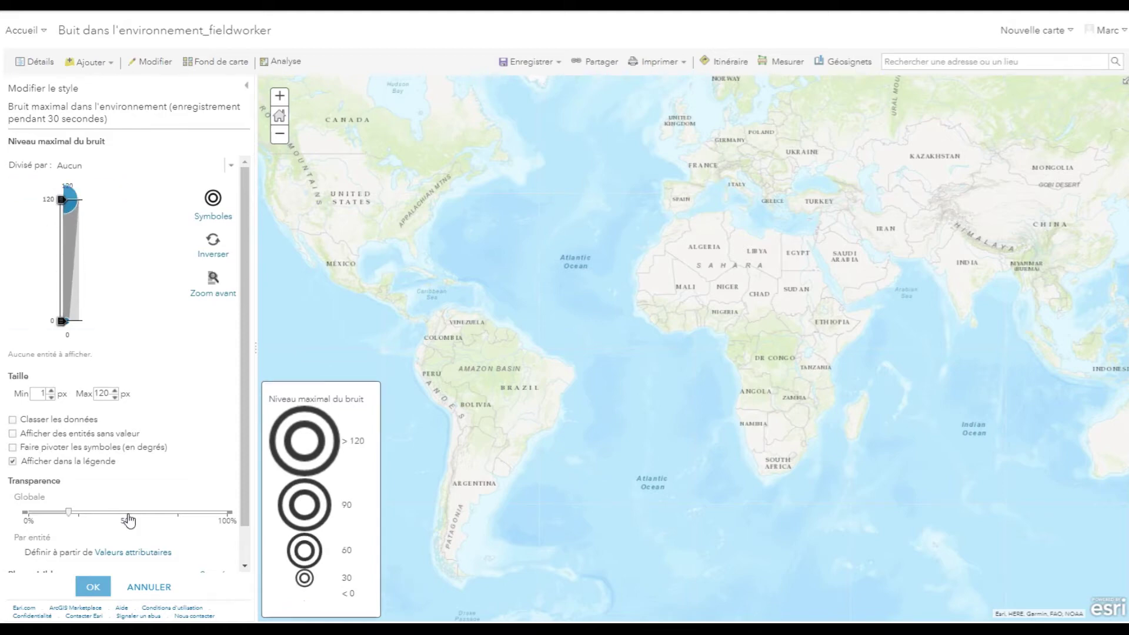
{"action": "left_click", "coordinate": [93, 586]}
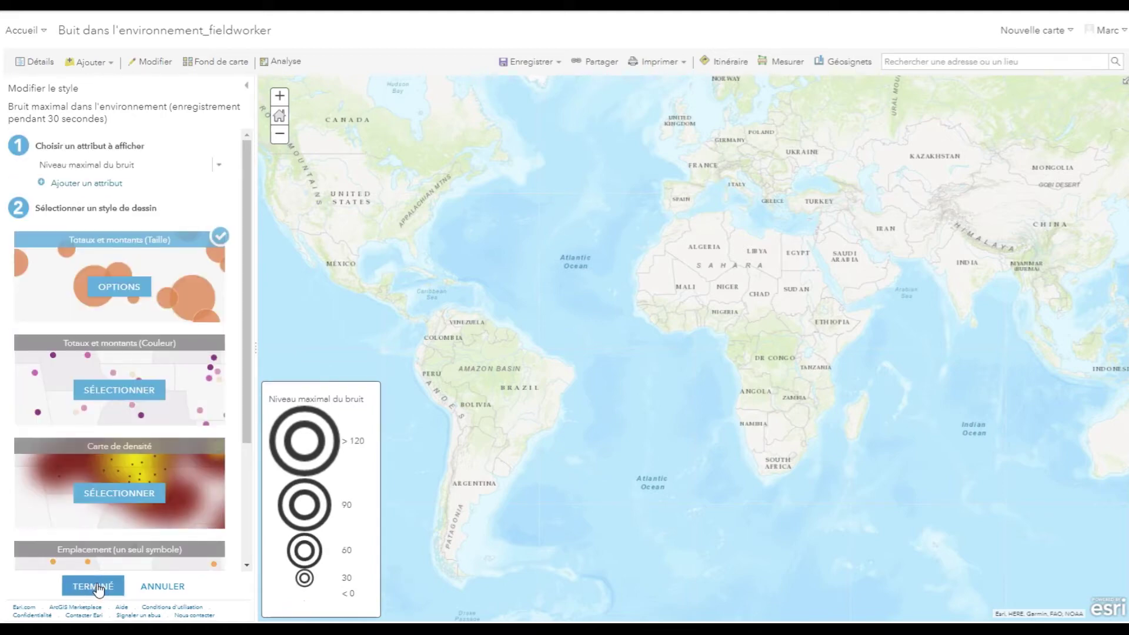
{"action": "left_click", "coordinate": [94, 586]}
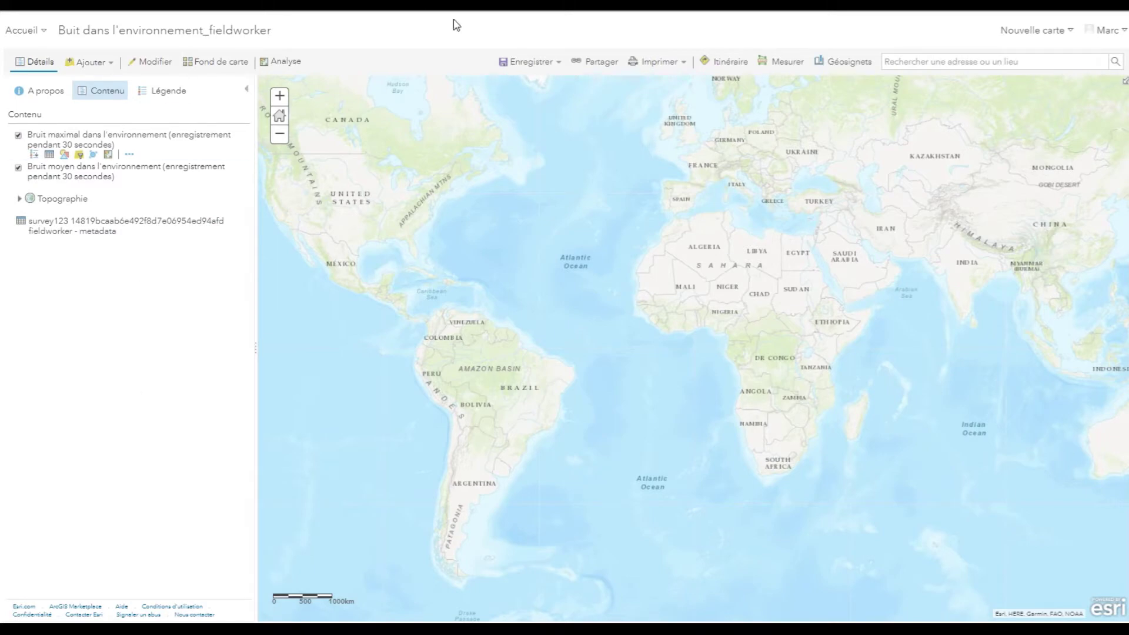
Start saving the map as a new item titled "Bruit dans l'environnement"
{"action": "left_click", "coordinate": [531, 63]}
{"action": "left_click", "coordinate": [528, 101]}
{"action": "left_click", "coordinate": [528, 292]}
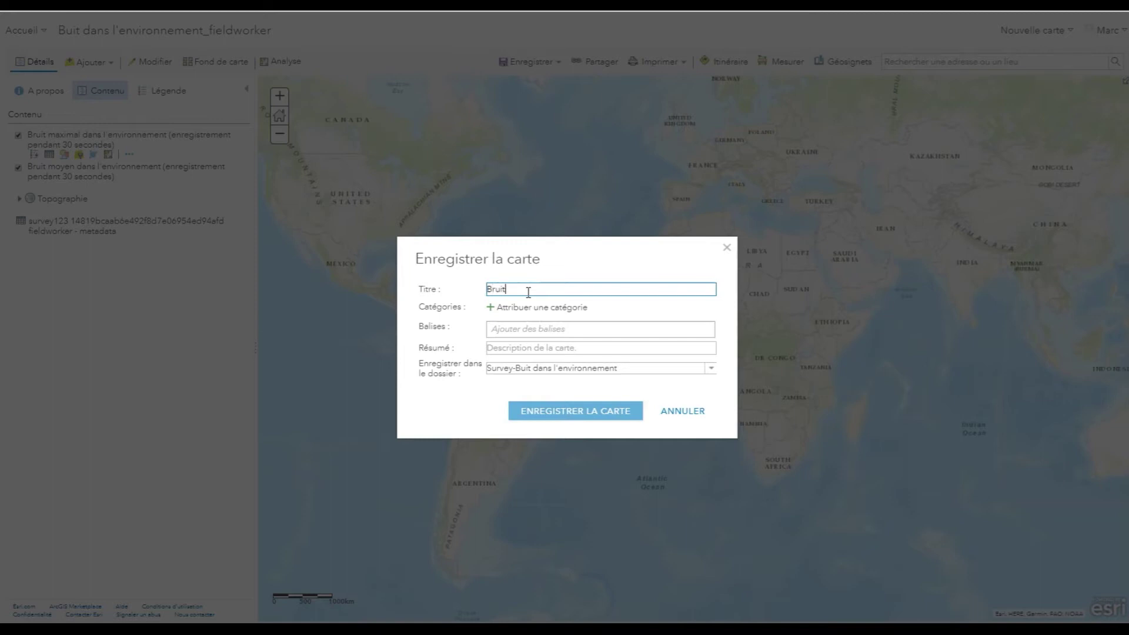
{"action": "type", "text": "Bruit dans l'environnement"}
Add the tags "bruit" and "environnement" and the summary "Carte de mesures du bruit dans l'environnement", and save the map
{"action": "left_click", "coordinate": [516, 327]}
{"action": "type", "text": "b"}
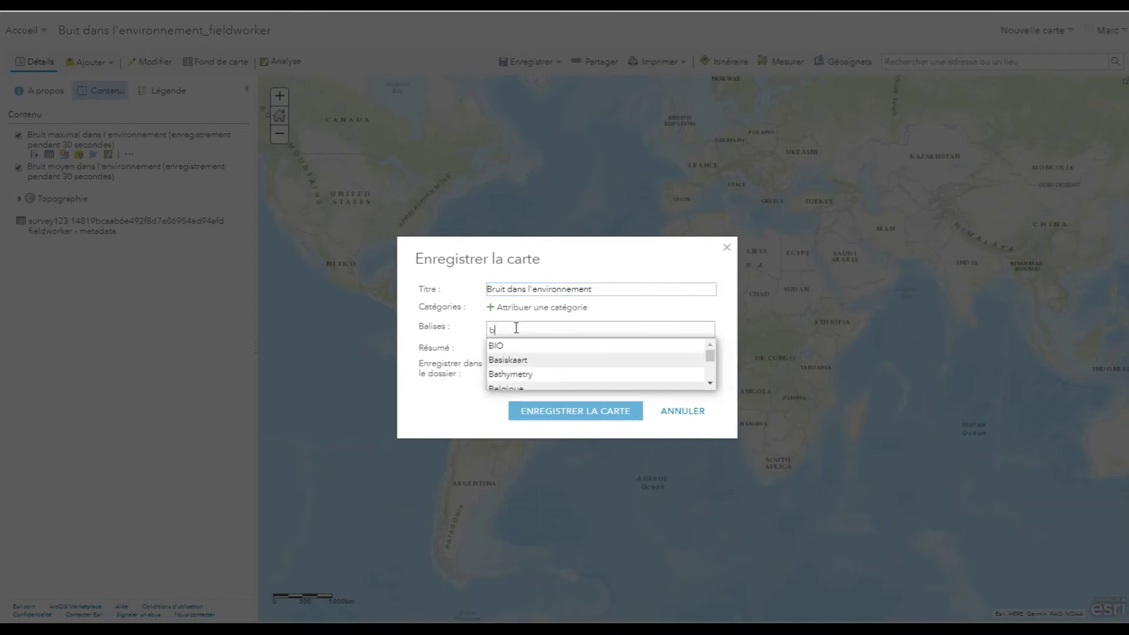
{"action": "type", "text": "ruit"}
{"action": "key", "text": "Return"}
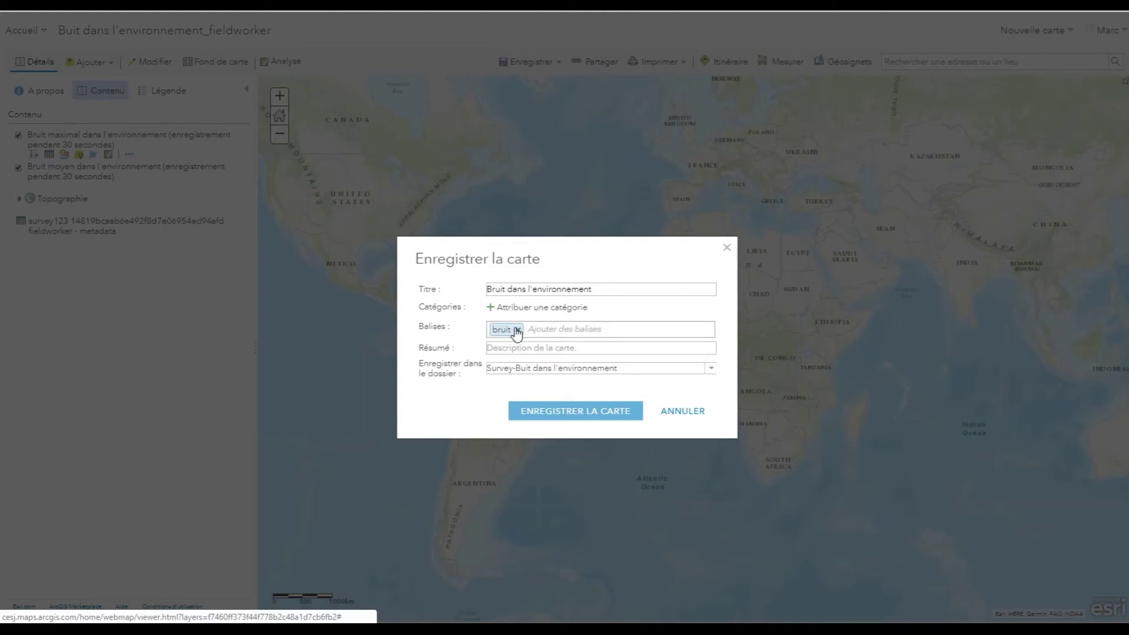
{"action": "type", "text": "environnemen"}
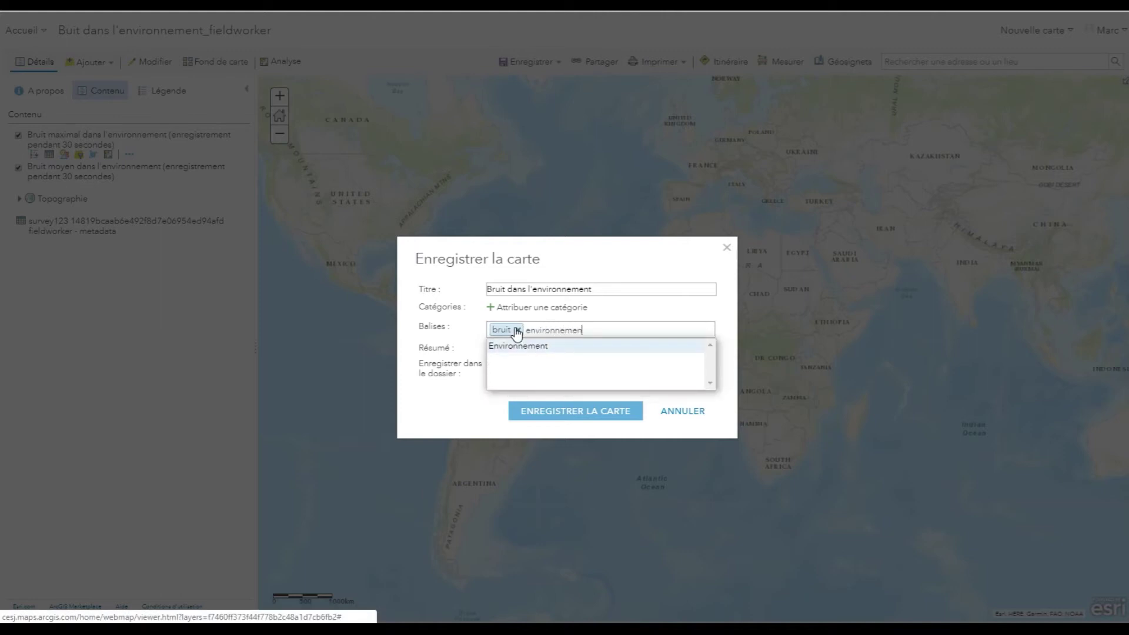
{"action": "type", "text": "t"}
{"action": "key", "text": "Return"}
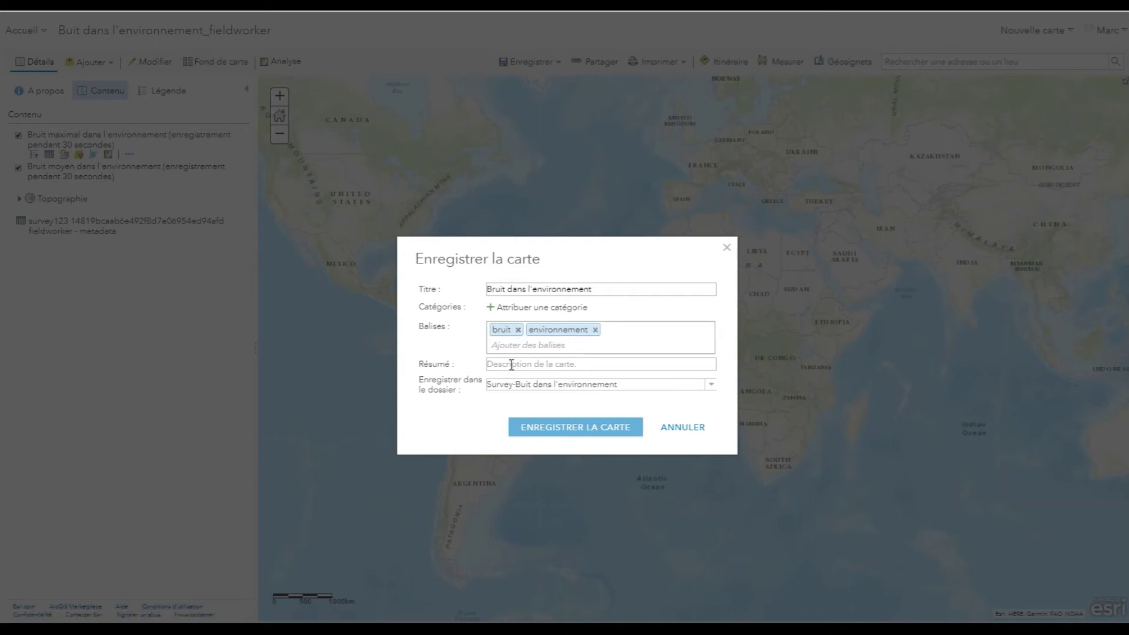
{"action": "left_click", "coordinate": [512, 366]}
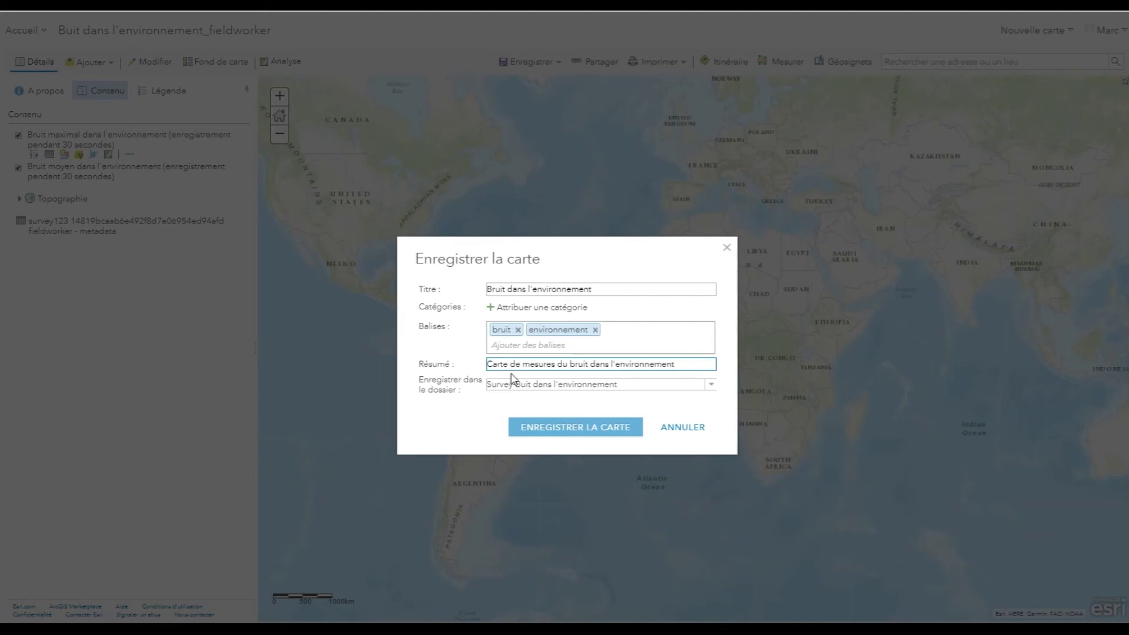
{"action": "left_click", "coordinate": [530, 427]}
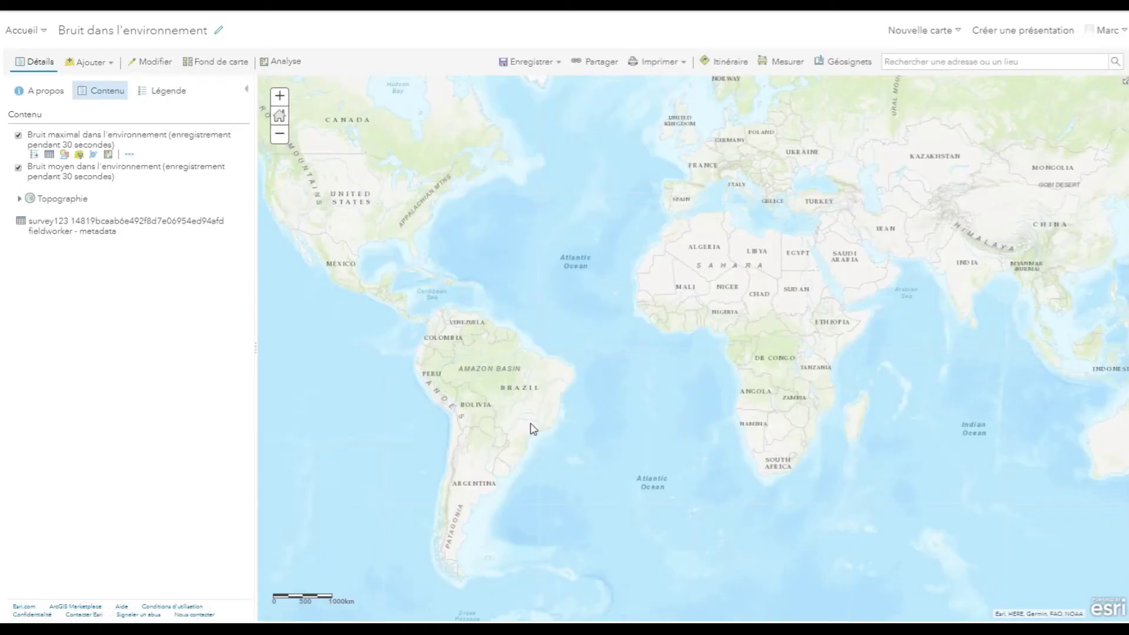
Share the map with everyone, exclude the current map extent from sharing, and select the map's short link
{"action": "left_click", "coordinate": [602, 62]}
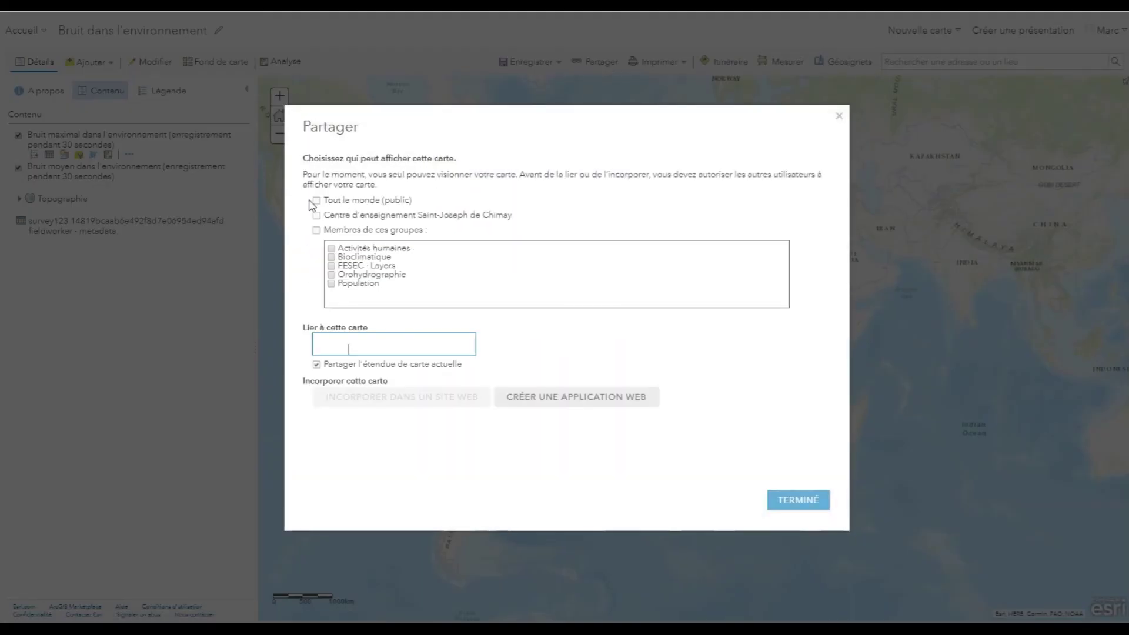
{"action": "left_click", "coordinate": [316, 201]}
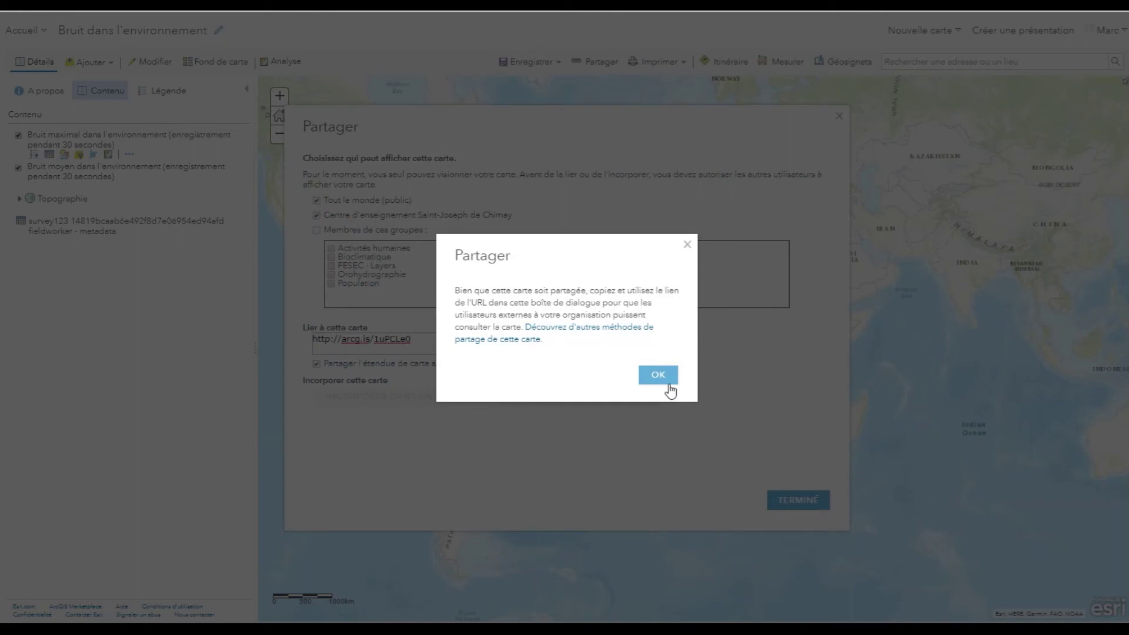
{"action": "left_click", "coordinate": [667, 381]}
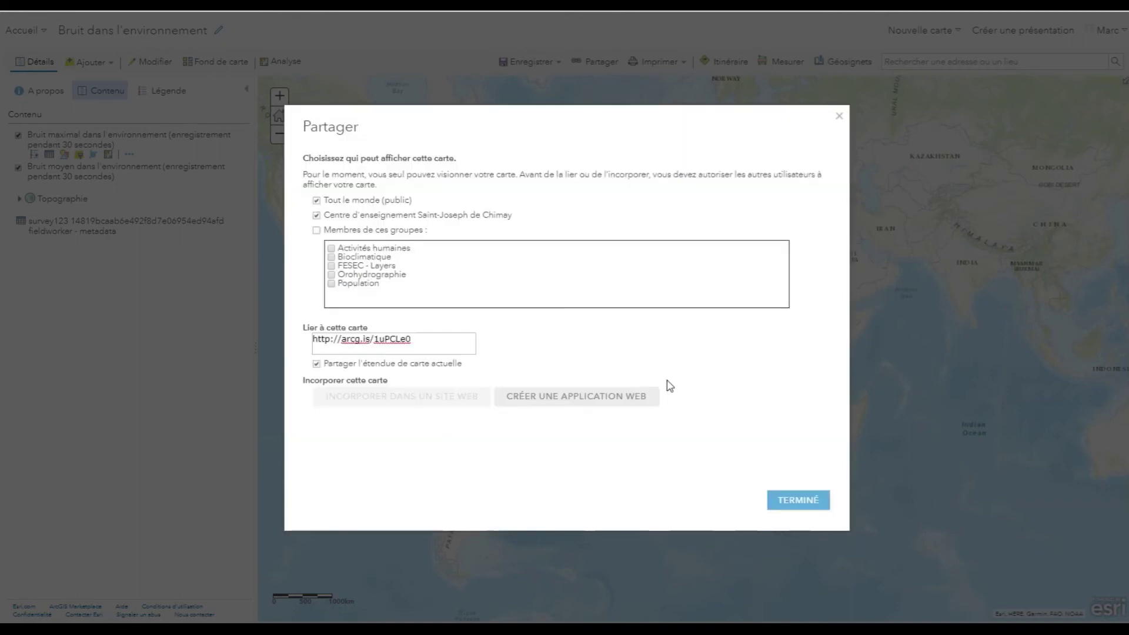
{"action": "left_click", "coordinate": [317, 365]}
{"action": "left_click_drag", "start_coordinate": [407, 338], "coordinate": [269, 336]}
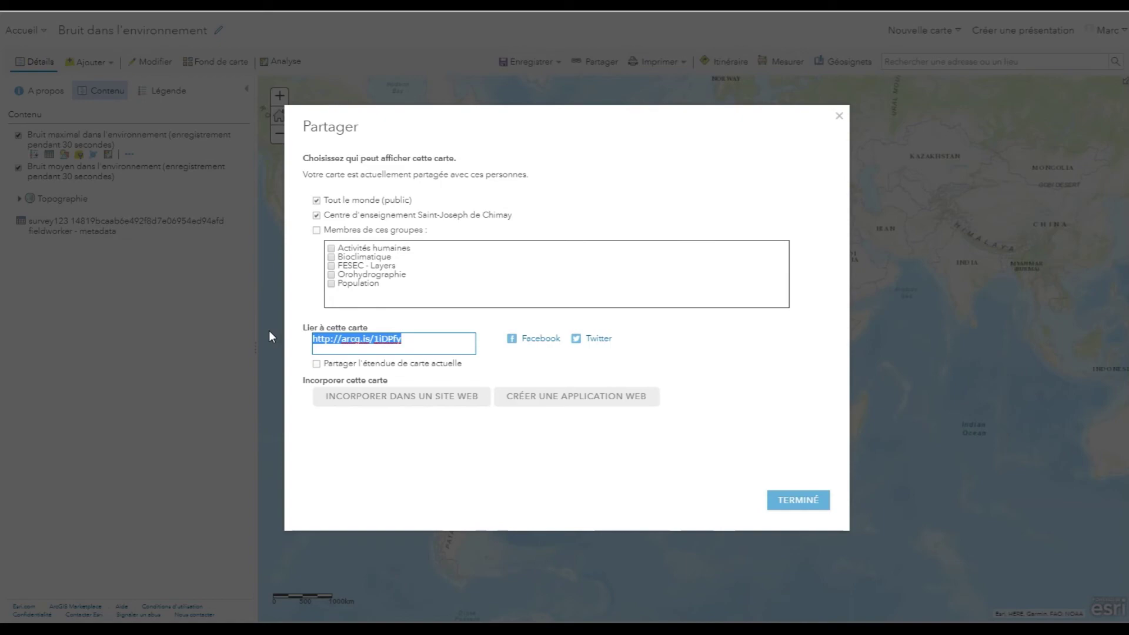
{"action": "left_click", "coordinate": [805, 500]}
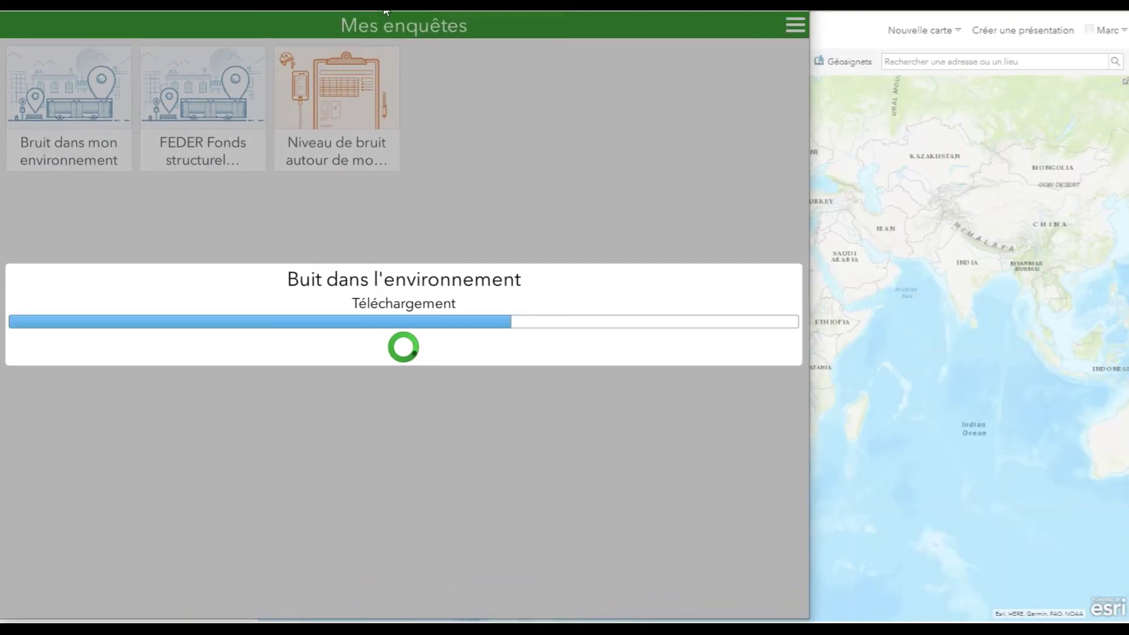
In Survey123, enter 53 as the average noise level and 98 as the maximum in the "Bruit dans l'environnement" survey, and submit it
{"action": "left_click_drag", "start_coordinate": [384, 8], "coordinate": [463, 22]}
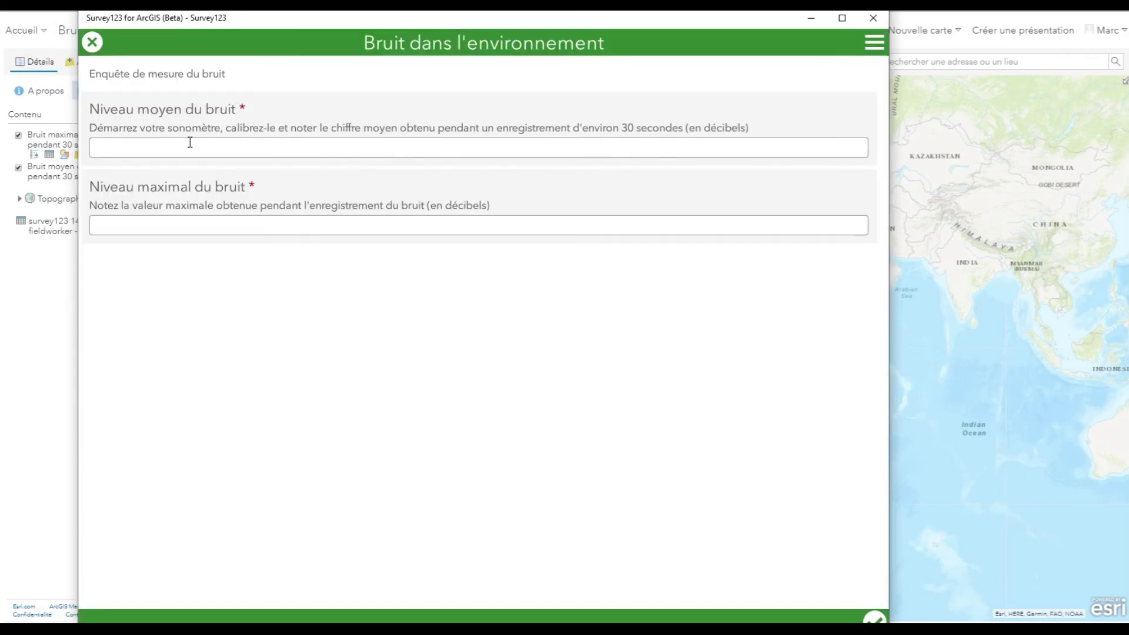
{"action": "left_click", "coordinate": [159, 146]}
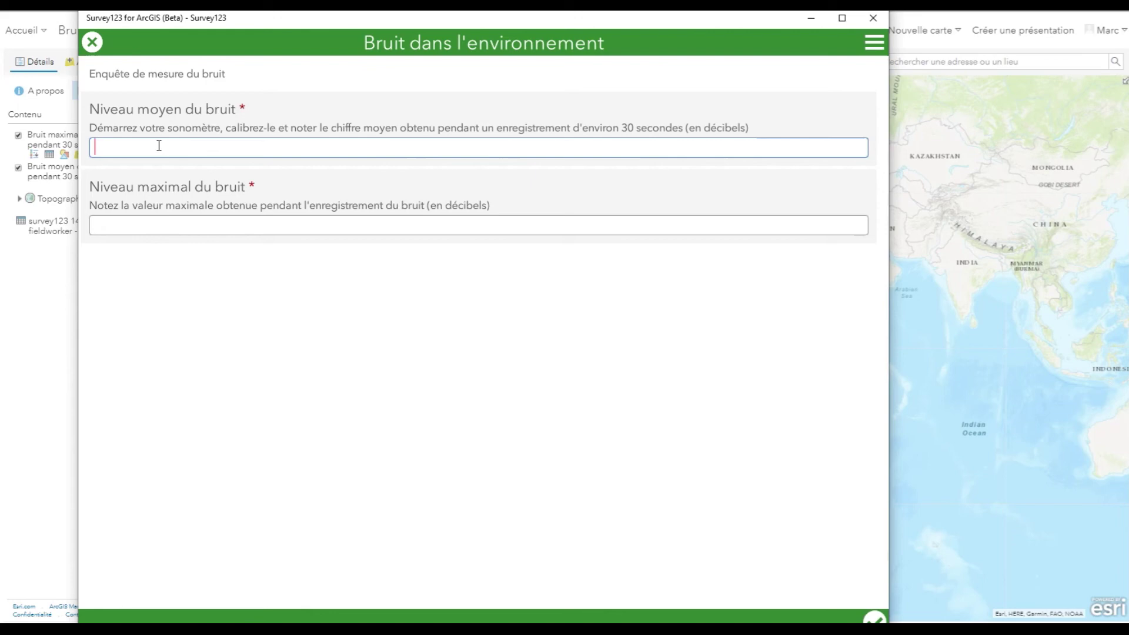
{"action": "type", "text": "53"}
{"action": "left_click", "coordinate": [137, 227]}
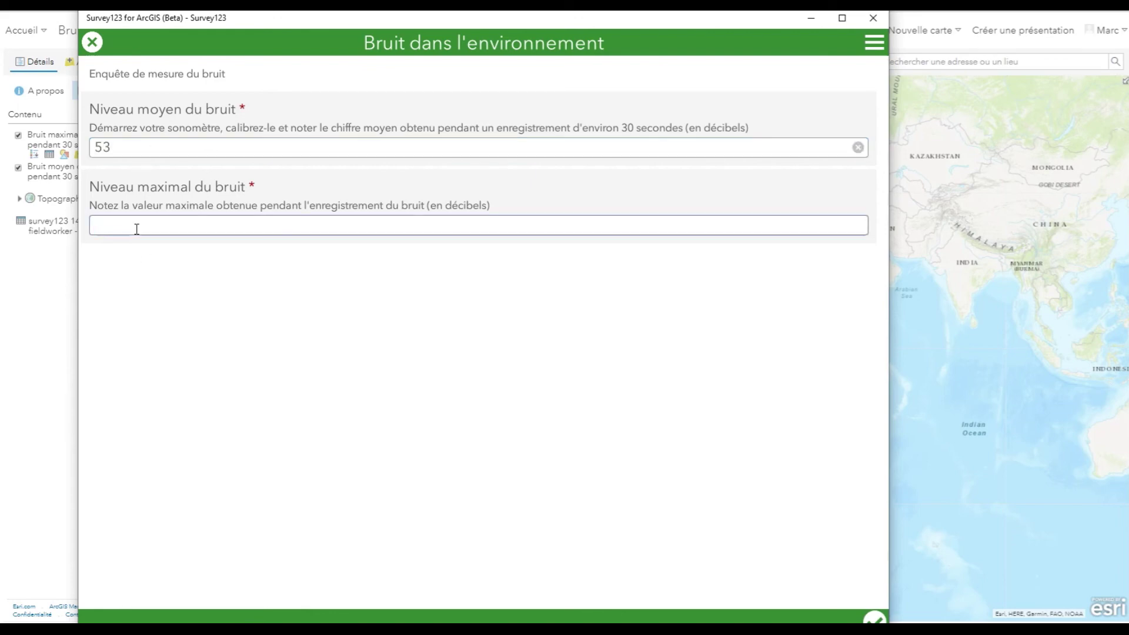
{"action": "type", "text": "98"}
{"action": "left_click", "coordinate": [874, 619]}
{"action": "left_click", "coordinate": [483, 393]}
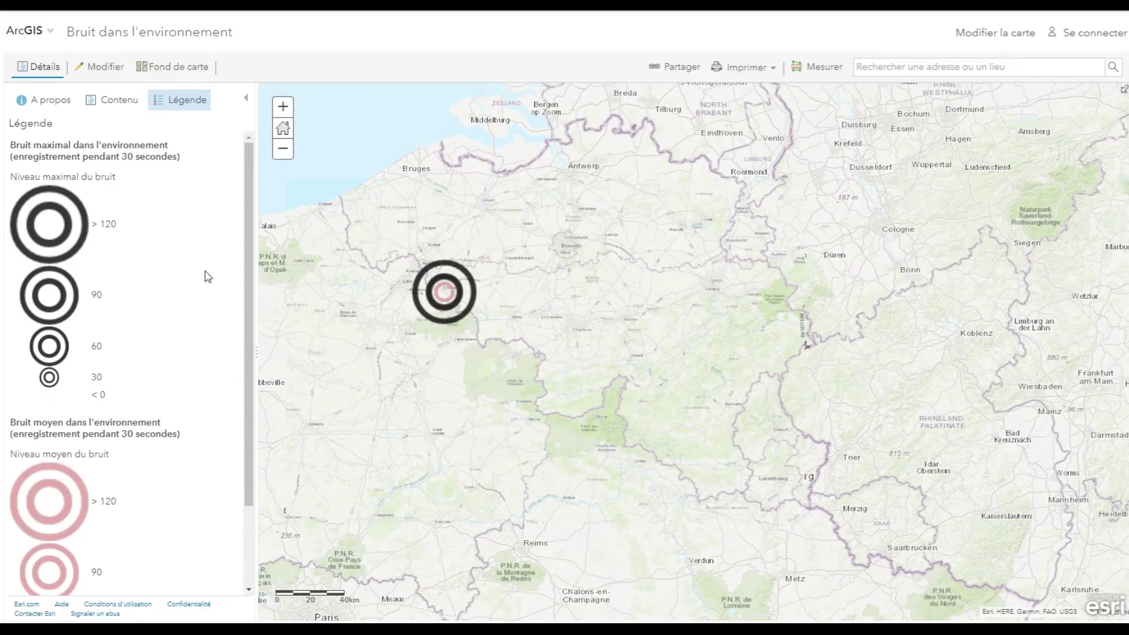
In the shared map's contents, hide both noise layers and show the average noise layer again to compare their symbols
{"action": "left_click", "coordinate": [105, 101]}
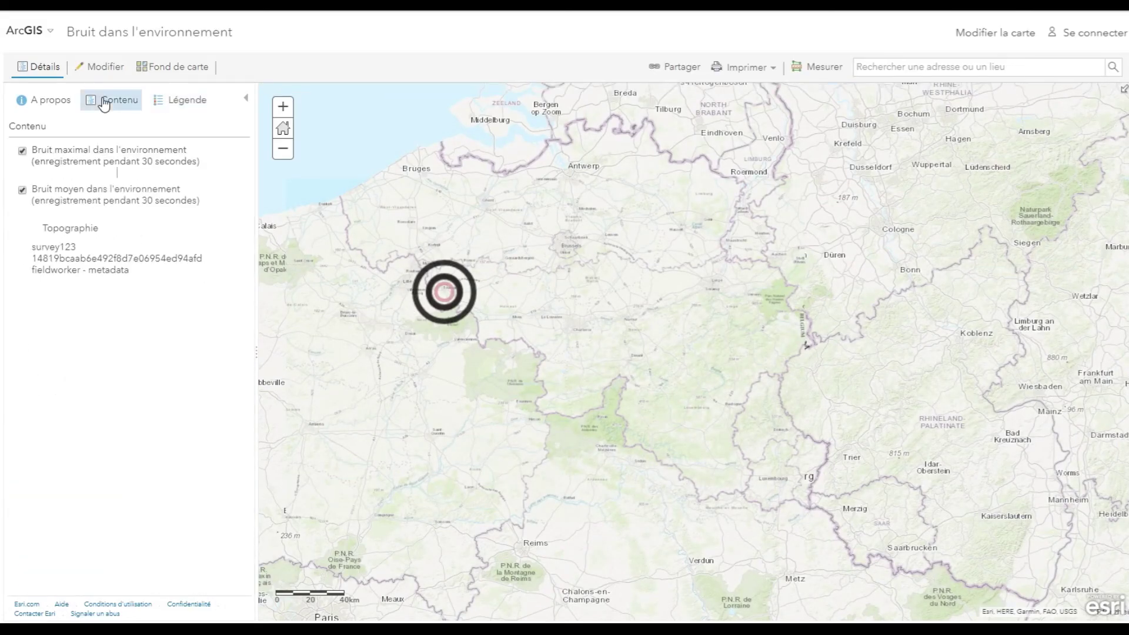
{"action": "left_click", "coordinate": [22, 151]}
{"action": "left_click", "coordinate": [23, 190]}
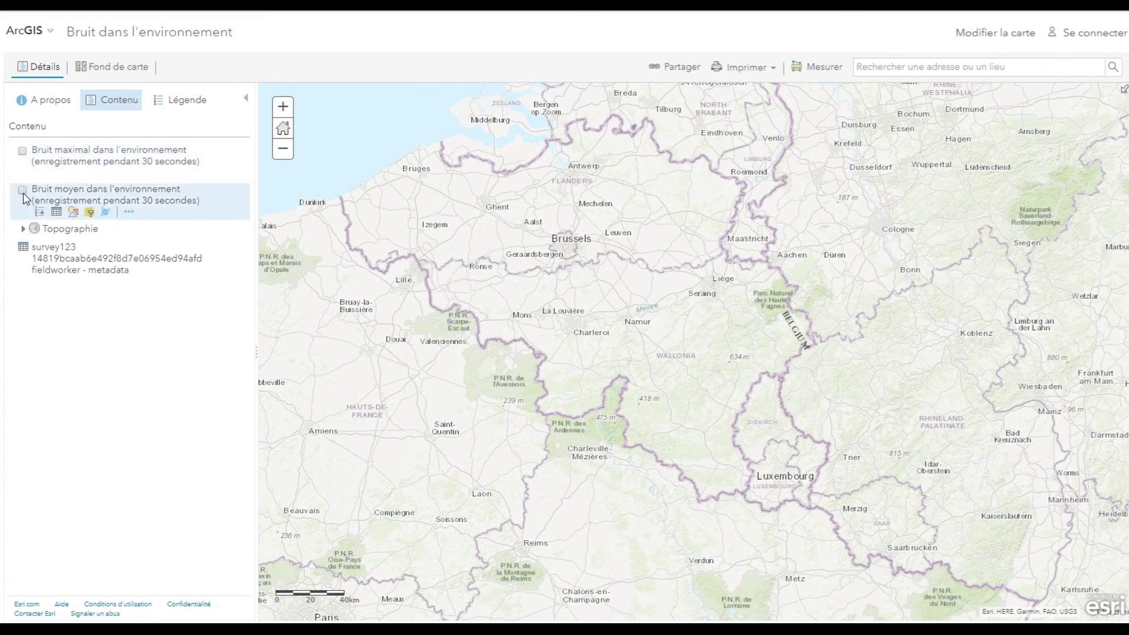
{"action": "left_click", "coordinate": [23, 191]}
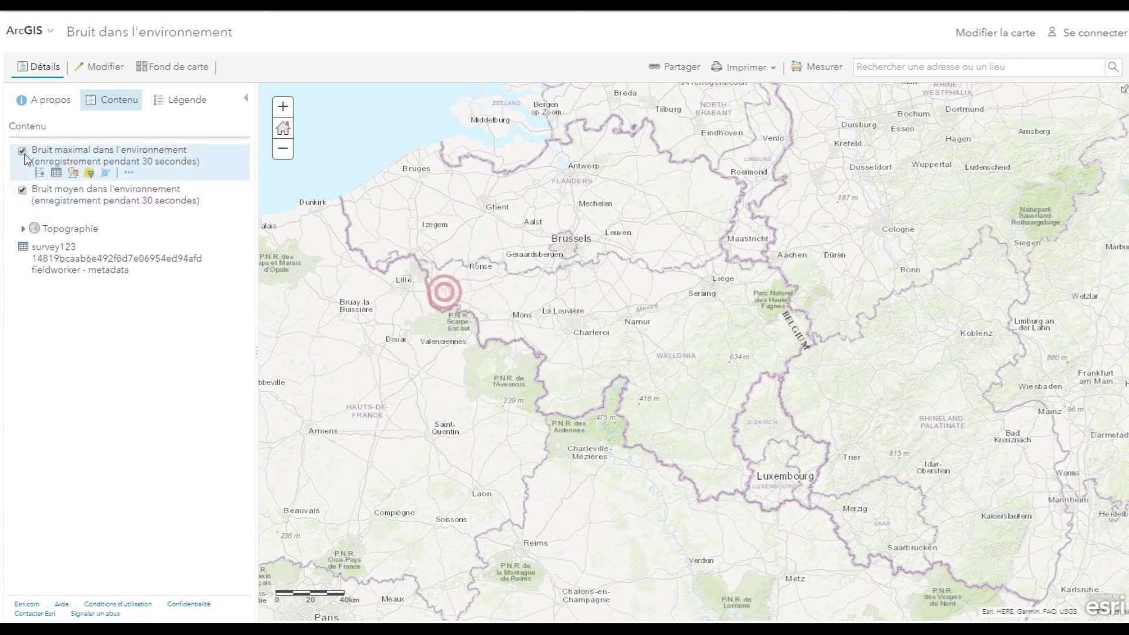